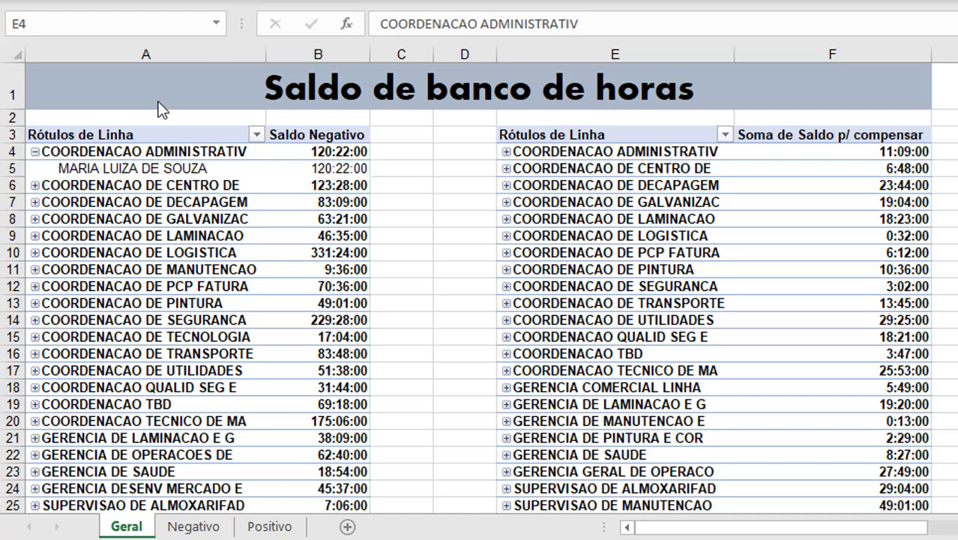
# Review the pivot tables: toggle the COORDENACAO DE CENTRO DE group, select both ranges, check Negativo and Positivo sheets
pyautogui.click(35, 185)
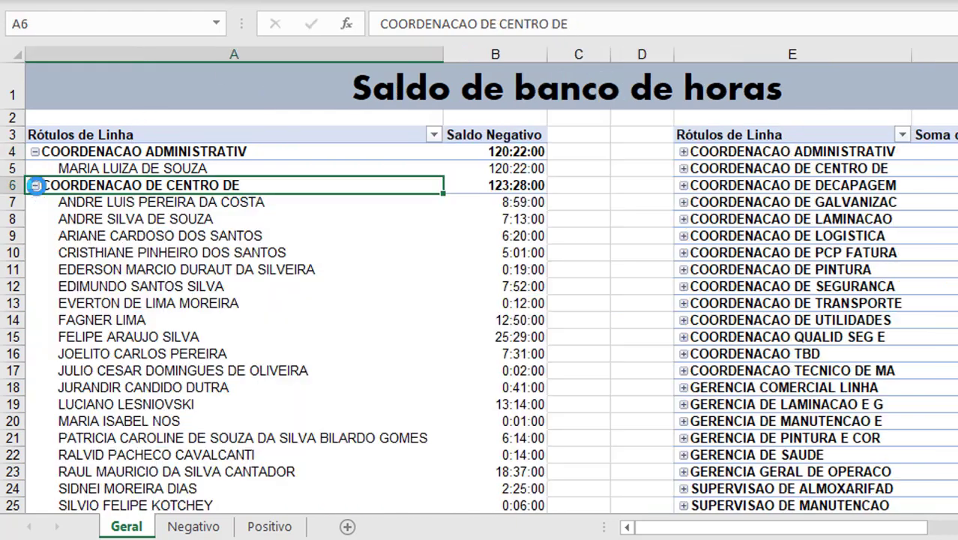
pyautogui.click(35, 185)
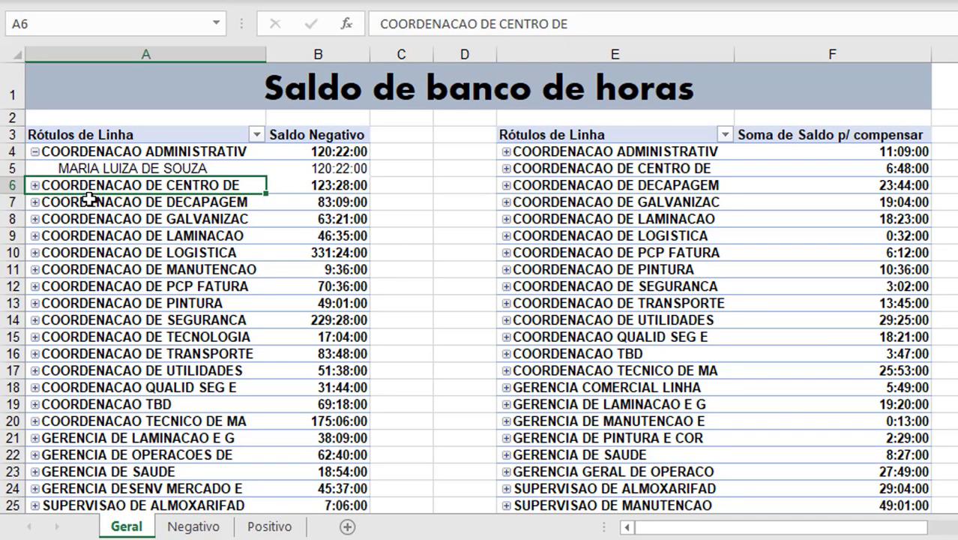
pyautogui.moveTo(214, 135); pyautogui.dragTo(367, 370)
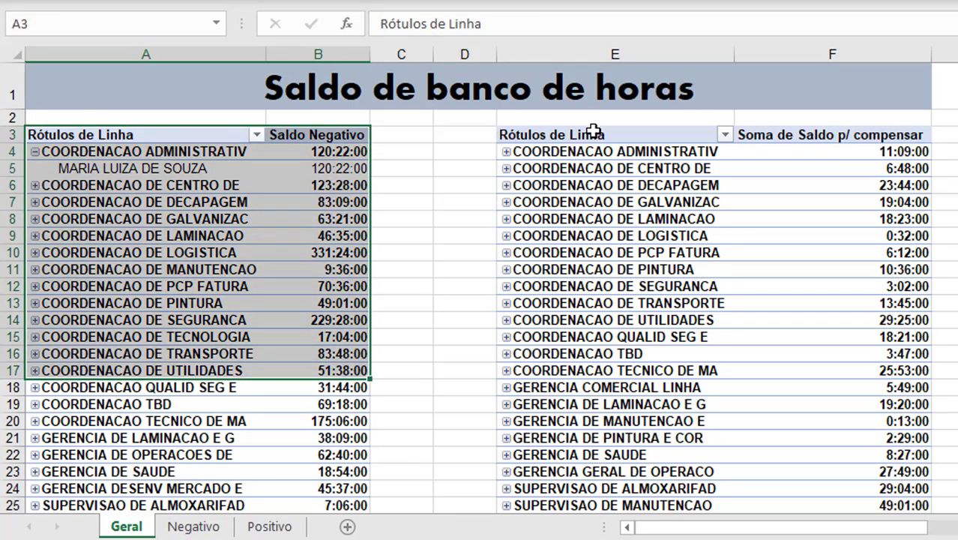
pyautogui.moveTo(526, 135); pyautogui.dragTo(827, 318)
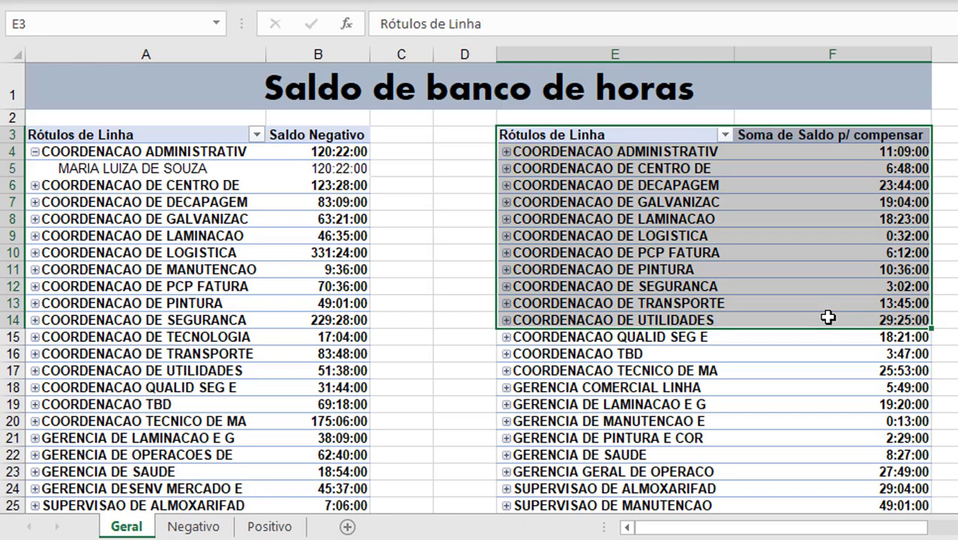
pyautogui.click(195, 527)
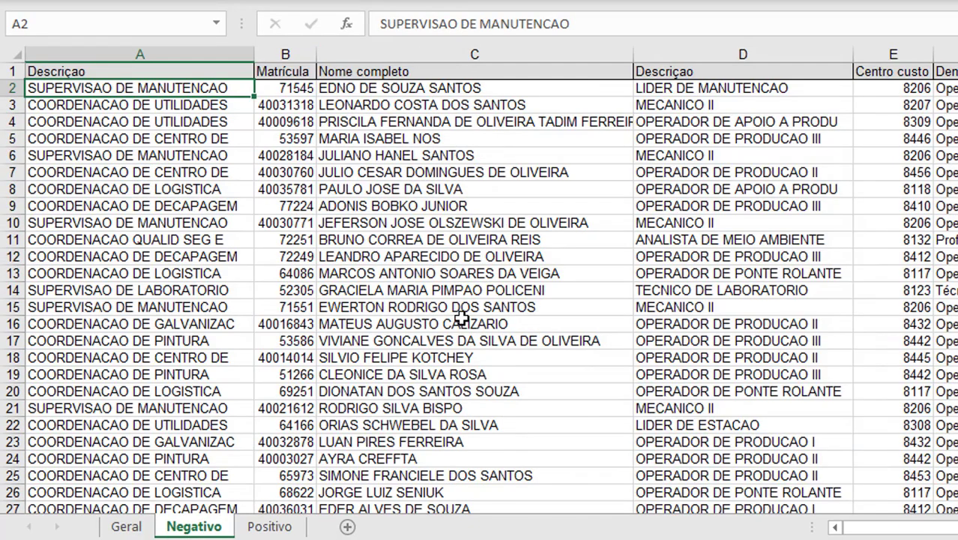
pyautogui.click(268, 527)
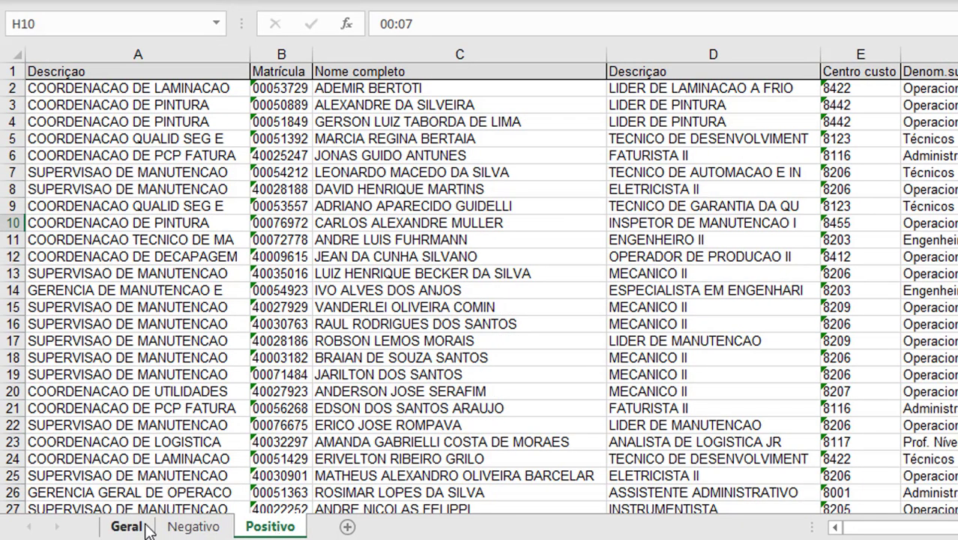
# Switch to the raw hour-data workbook and jump to the top of Sheet1
pyautogui.click(952, 527)
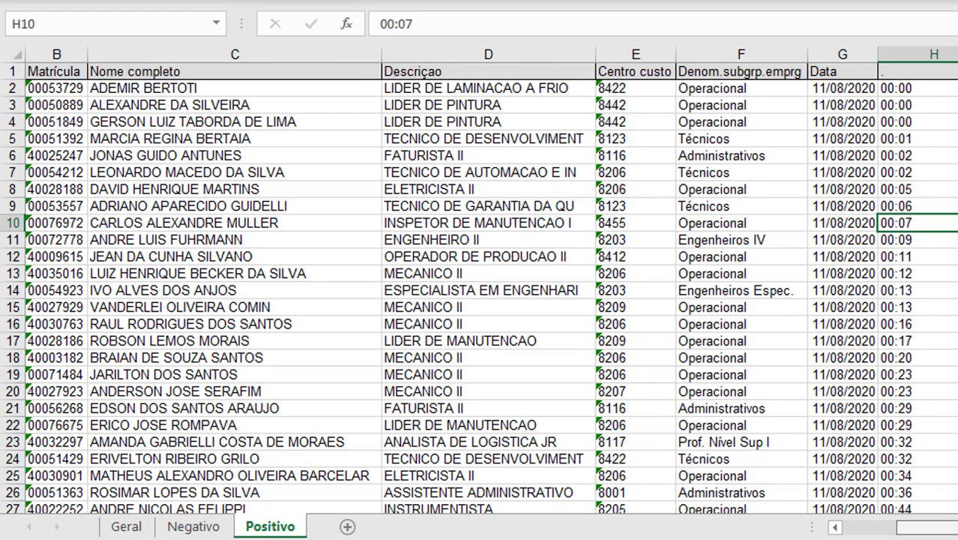
pyautogui.hscroll(-1, 480, 285)
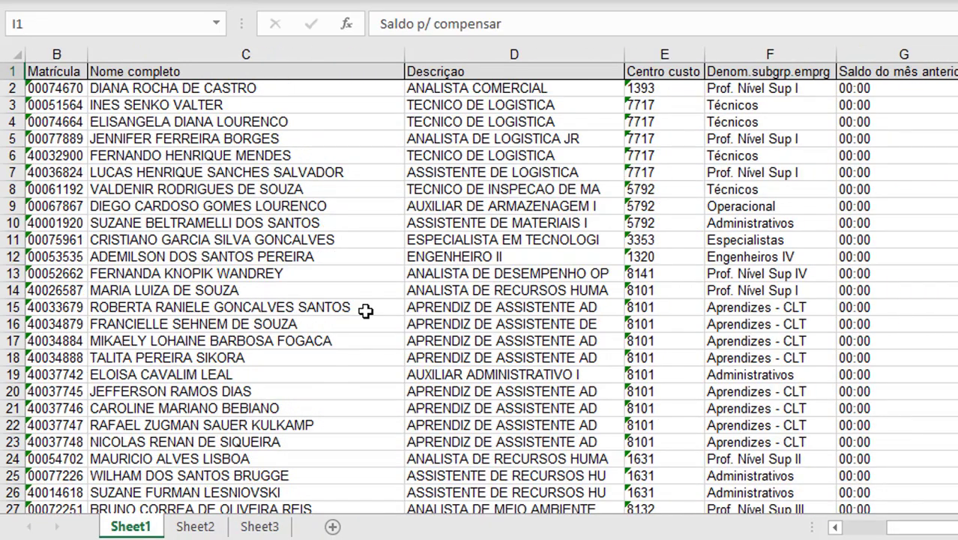
pyautogui.click(367, 309)
pyautogui.hotkey('ctrl', 'Home')
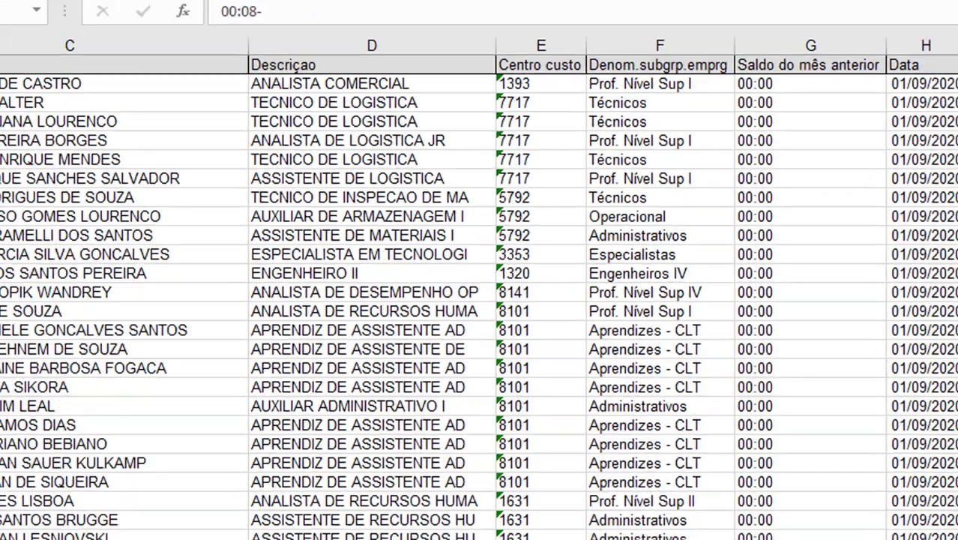
pyautogui.moveTo(847, 72); pyautogui.dragTo(890, 379)
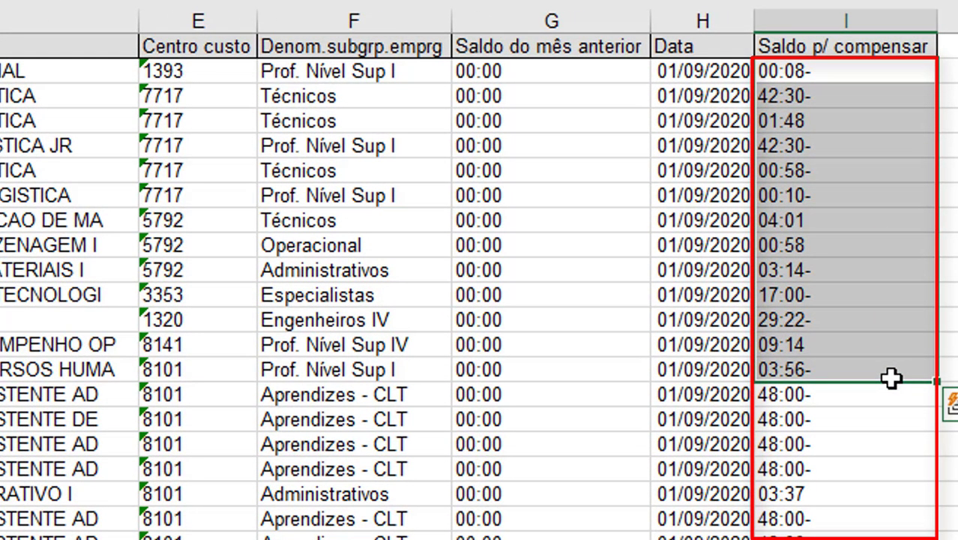
pyautogui.click(830, 71)
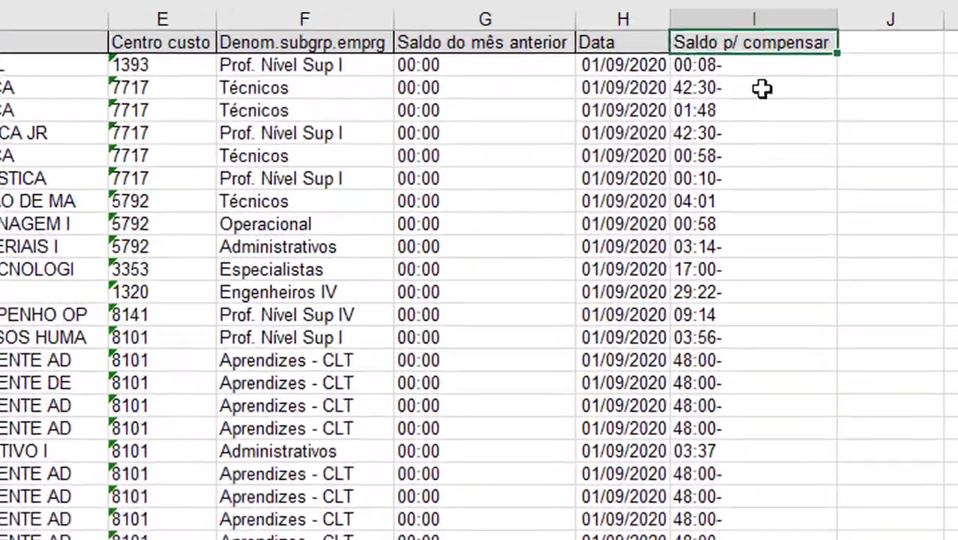
pyautogui.press('Right')
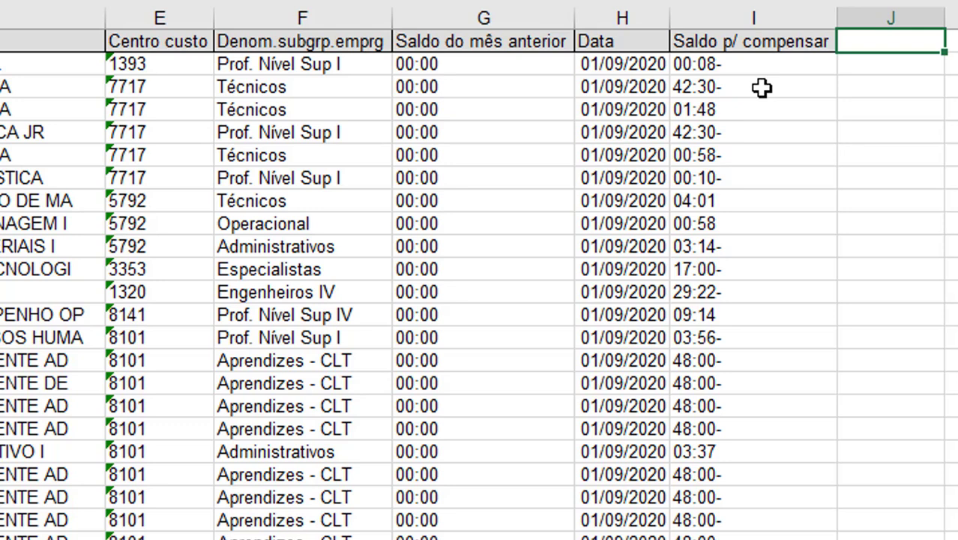
# Add the heading 'Tipo Hora' in J1 and return to J2
pyautogui.write('Tipo Hora')
pyautogui.press('Return')
pyautogui.press('Down')
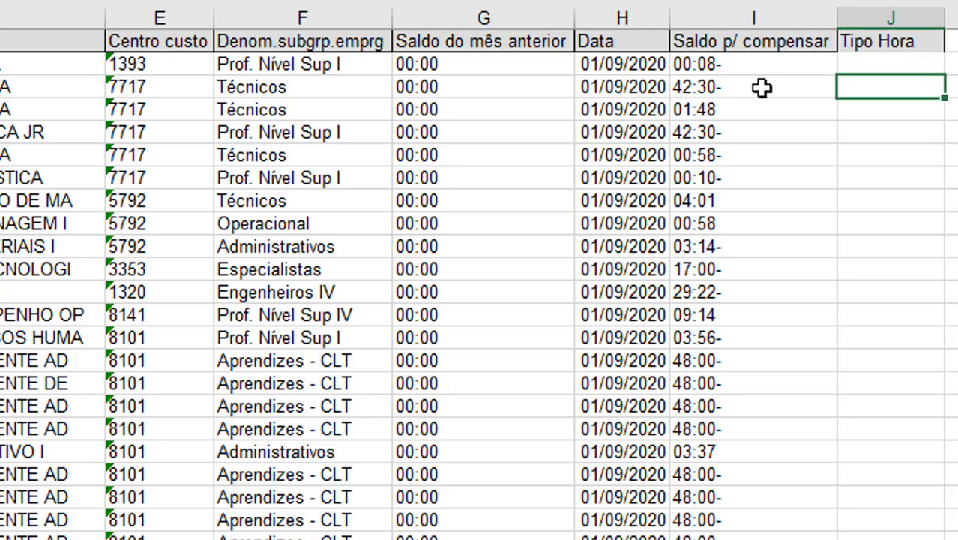
pyautogui.press('Up')
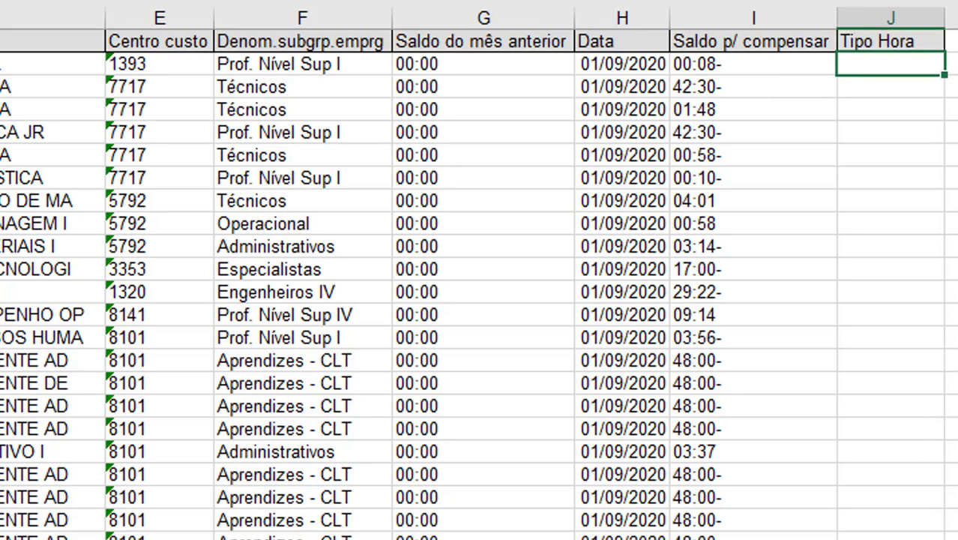
# Enter =SE(DIREITA(I2;1)="-";"Negativo";"Positivo") in J2 and fill it down the column
pyautogui.write('=')
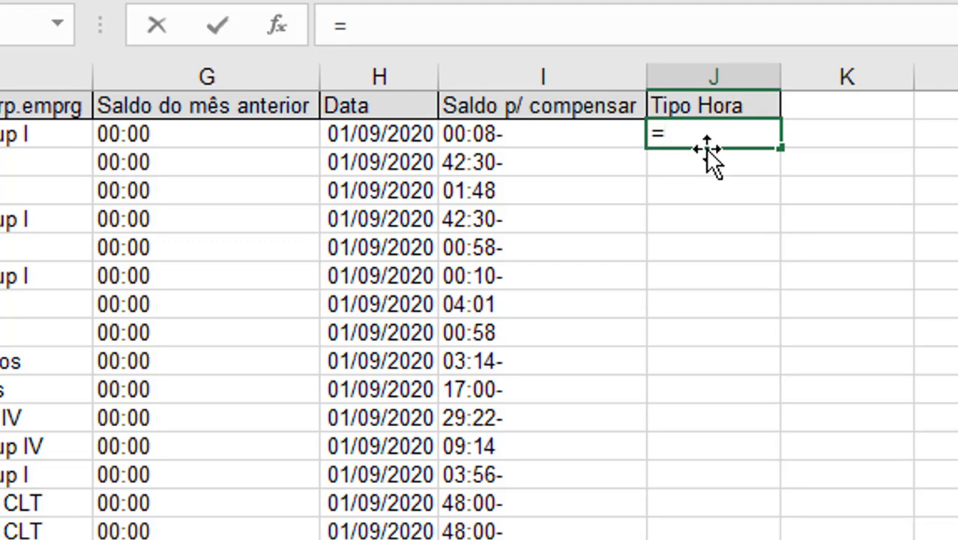
pyautogui.write('s')
pyautogui.write('e(')
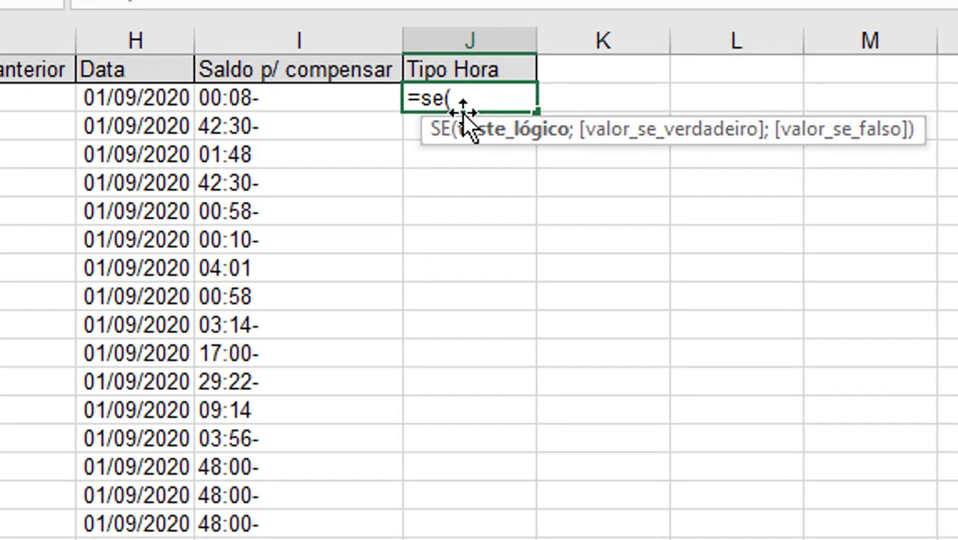
pyautogui.write('DIREITA(')
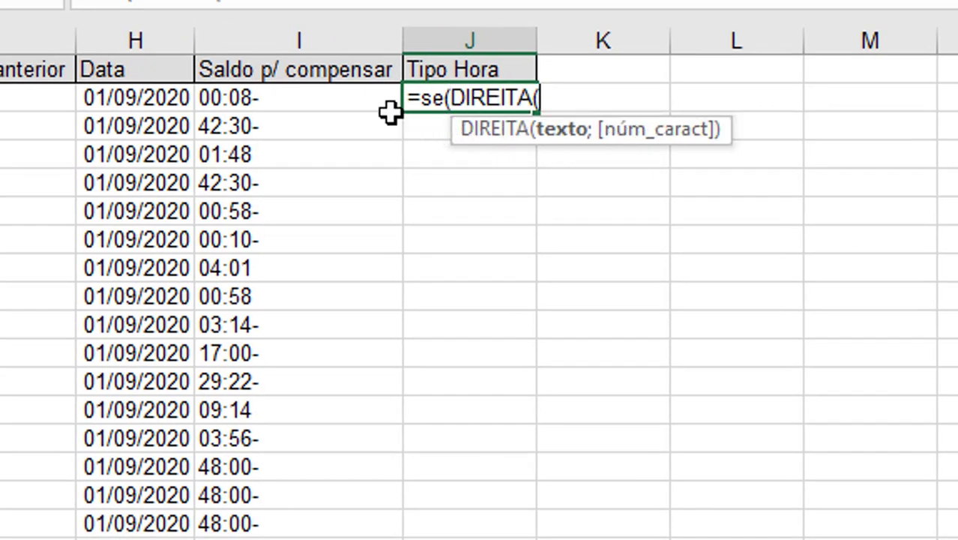
pyautogui.click(342, 104)
pyautogui.write(';')
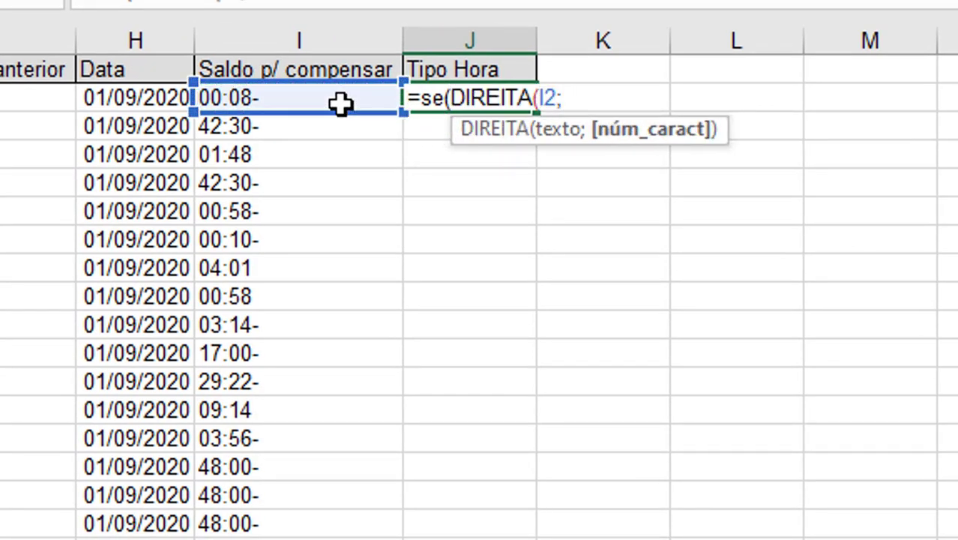
pyautogui.write('1)')
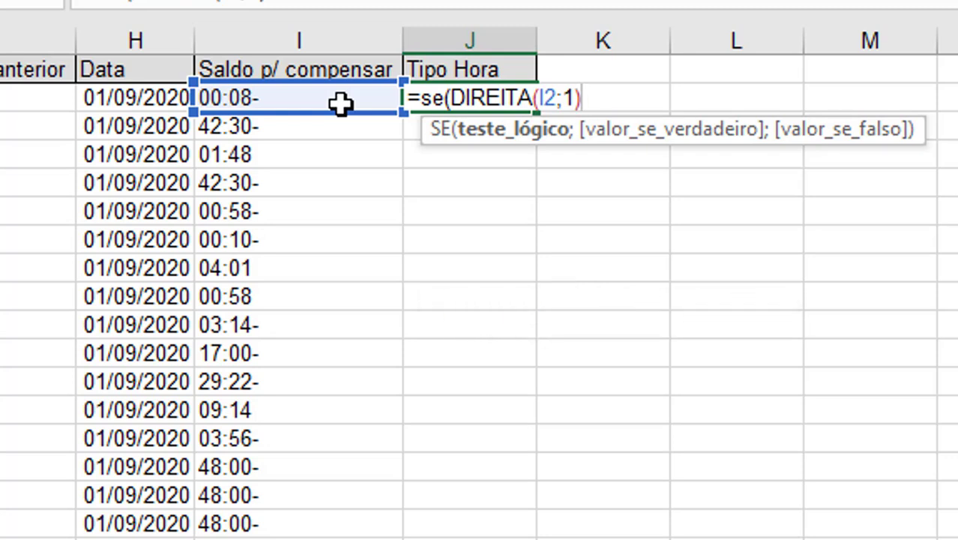
pyautogui.write('=')
pyautogui.write('"-"')
pyautogui.write(';')
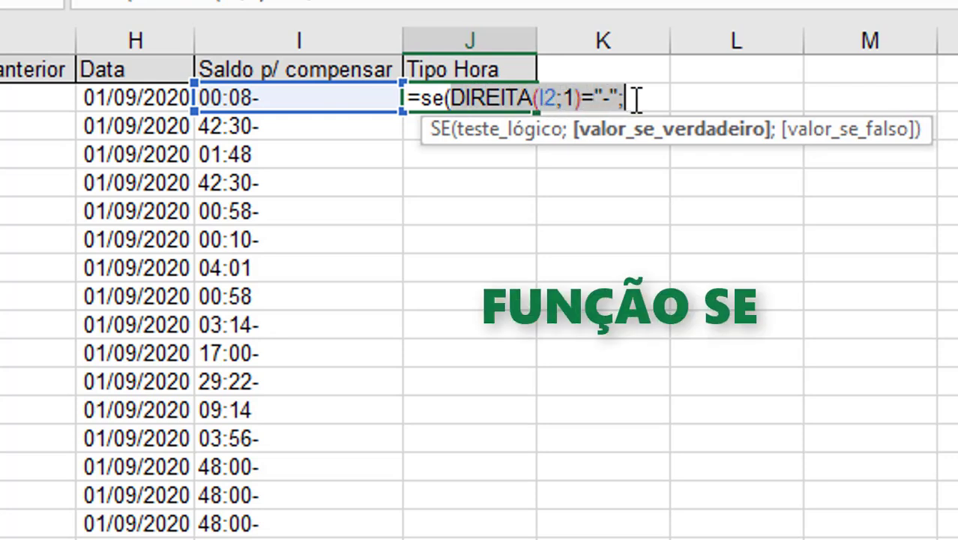
pyautogui.press('BackSpace')
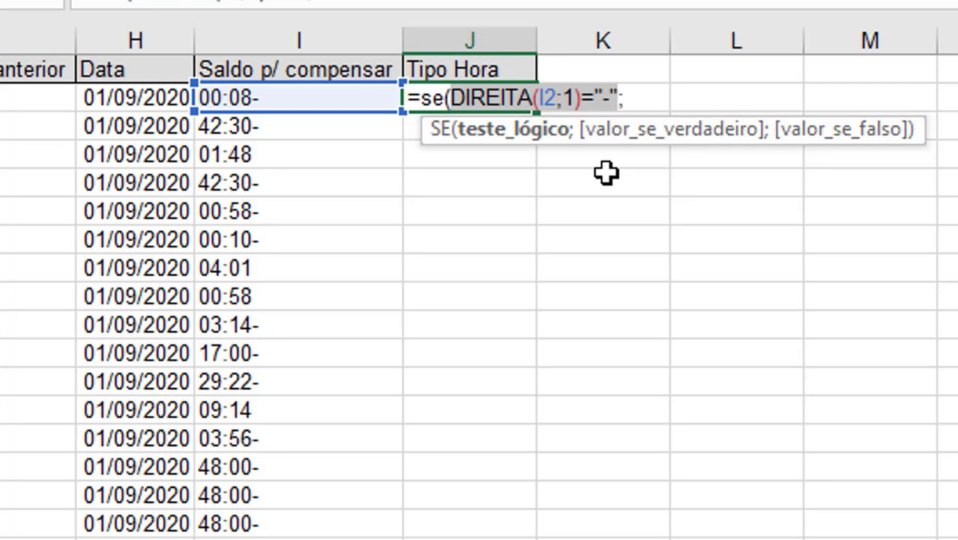
pyautogui.click(651, 102)
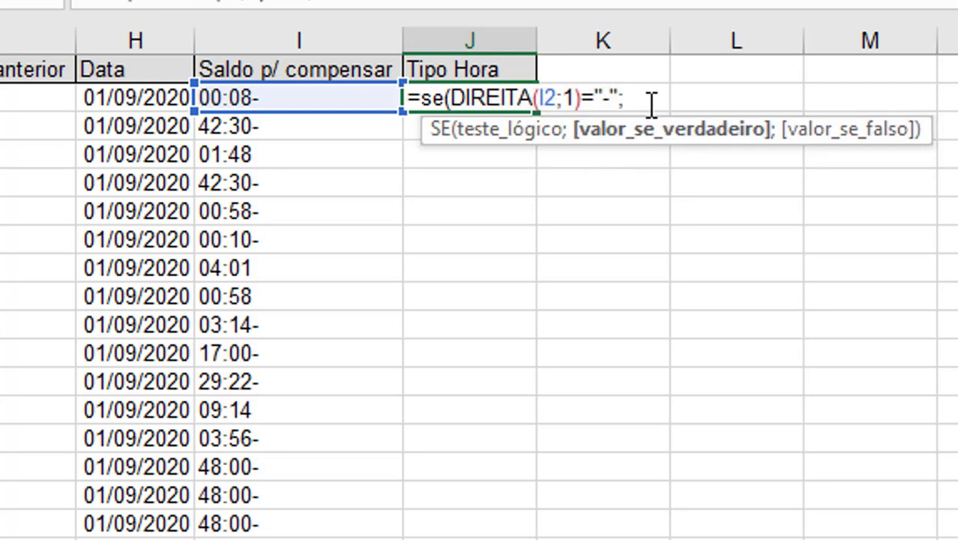
pyautogui.write('"Neg')
pyautogui.write('ativo"')
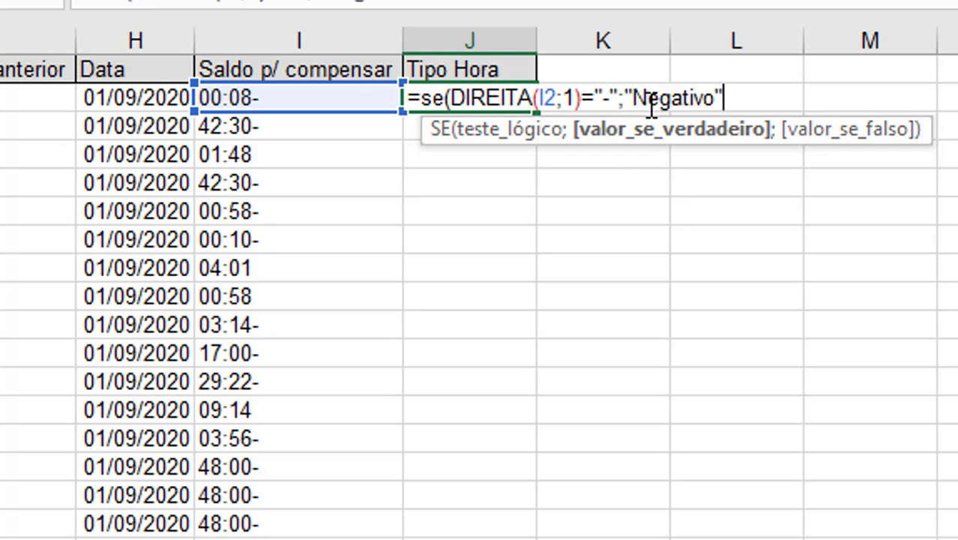
pyautogui.write(';')
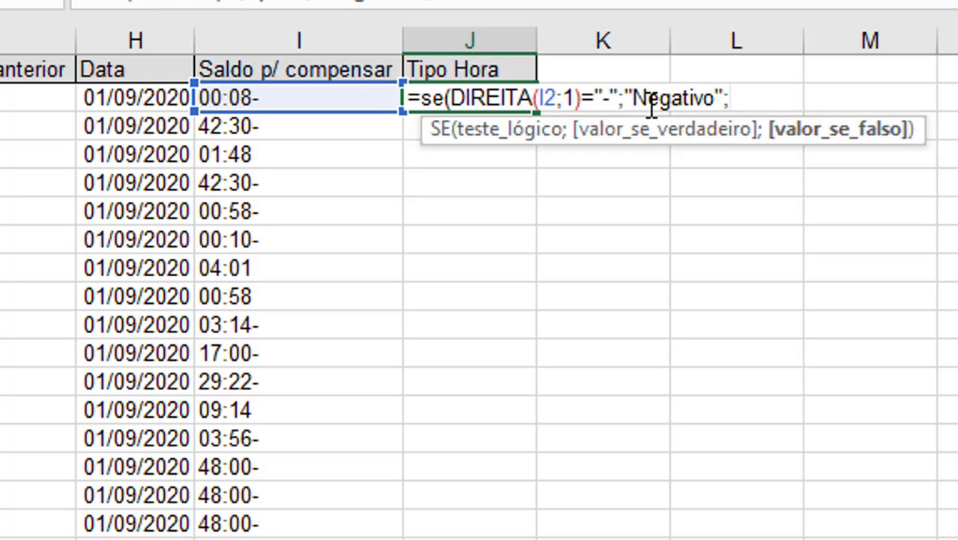
pyautogui.write('"')
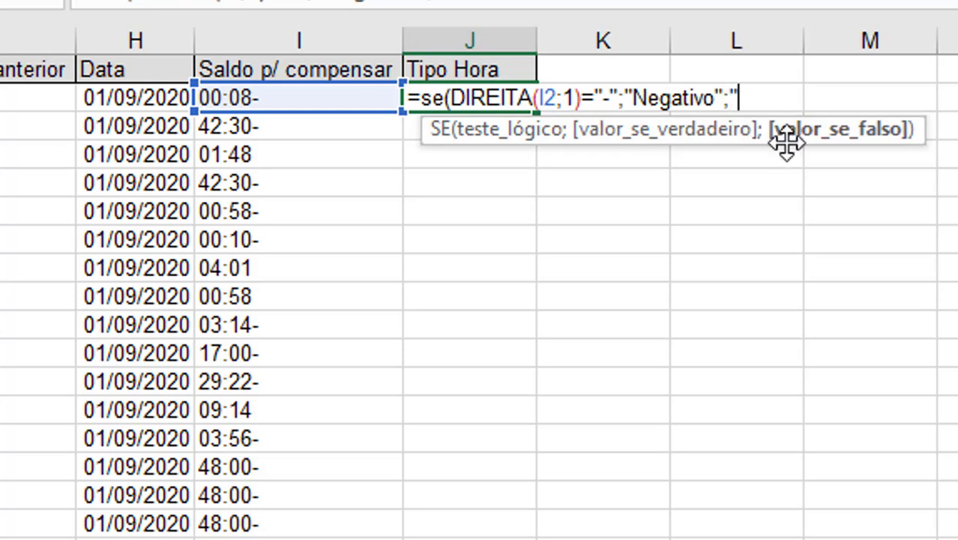
pyautogui.write('Positivo')
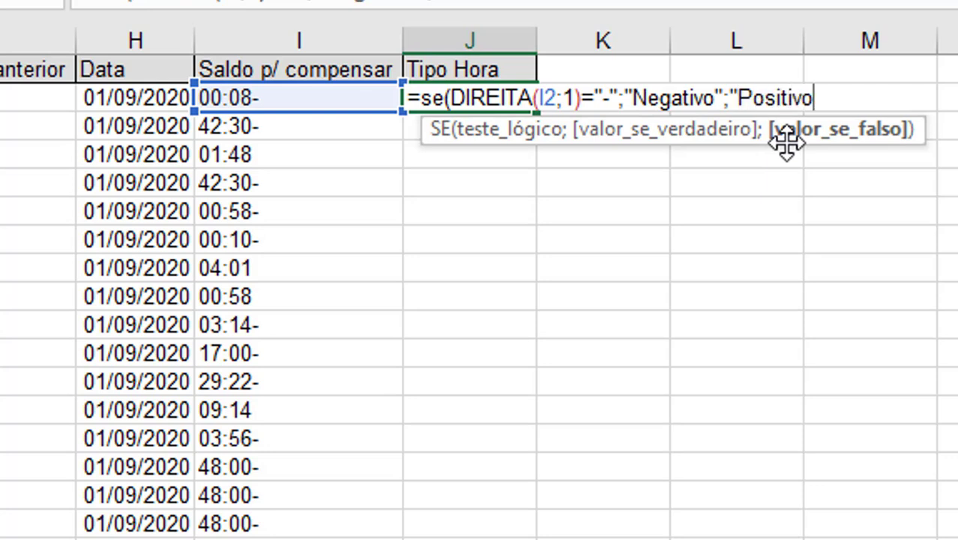
pyautogui.write('")')
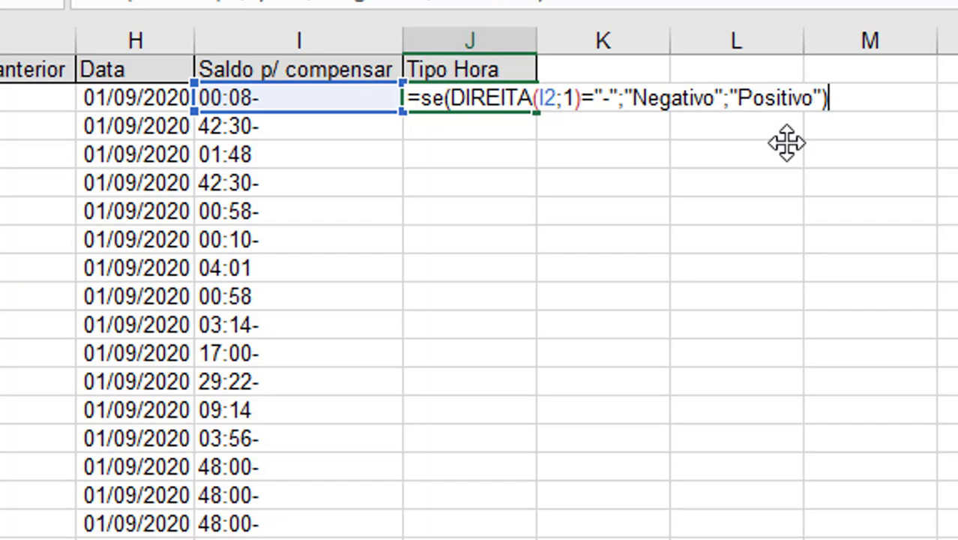
pyautogui.hotkey('ctrl', 'Return')
pyautogui.doubleClick(567, 110)
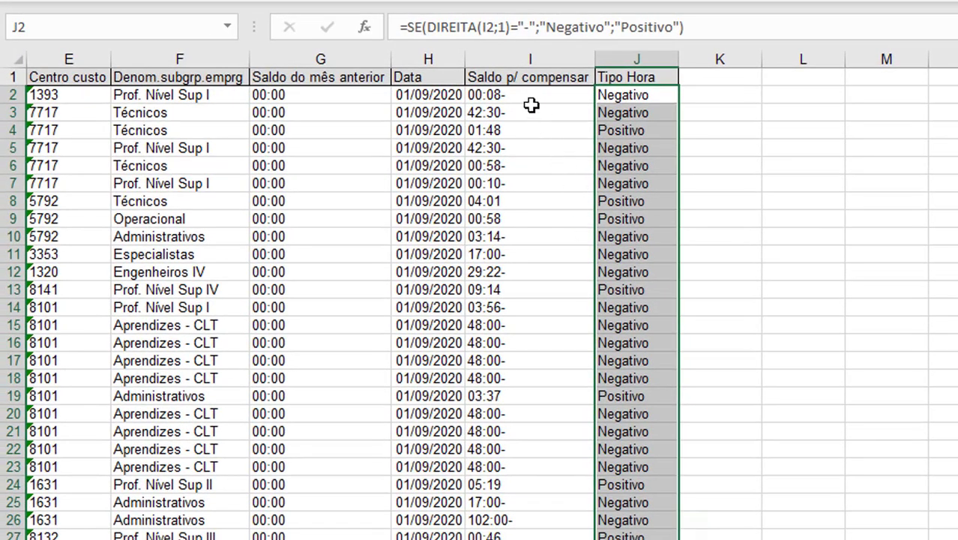
pyautogui.moveTo(528, 96); pyautogui.dragTo(537, 307)
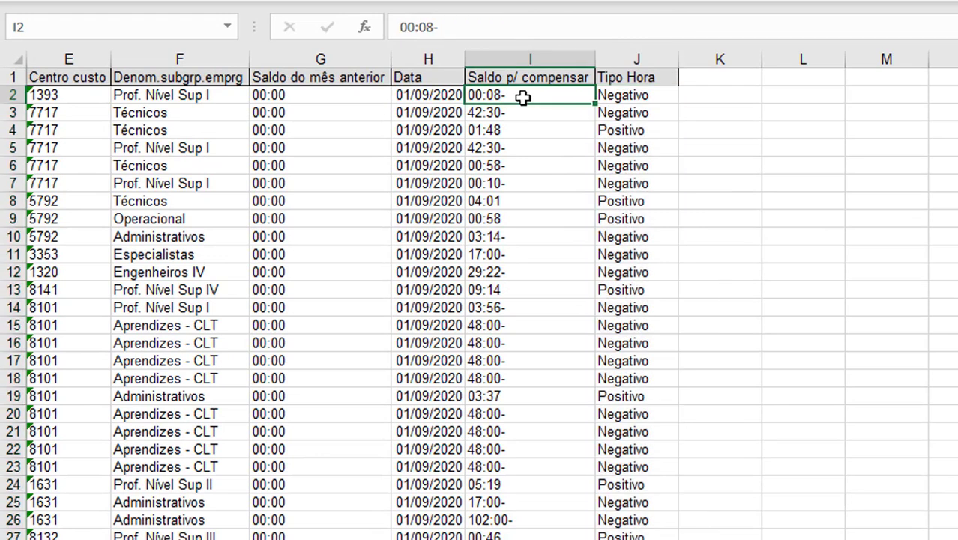
pyautogui.click(534, 273)
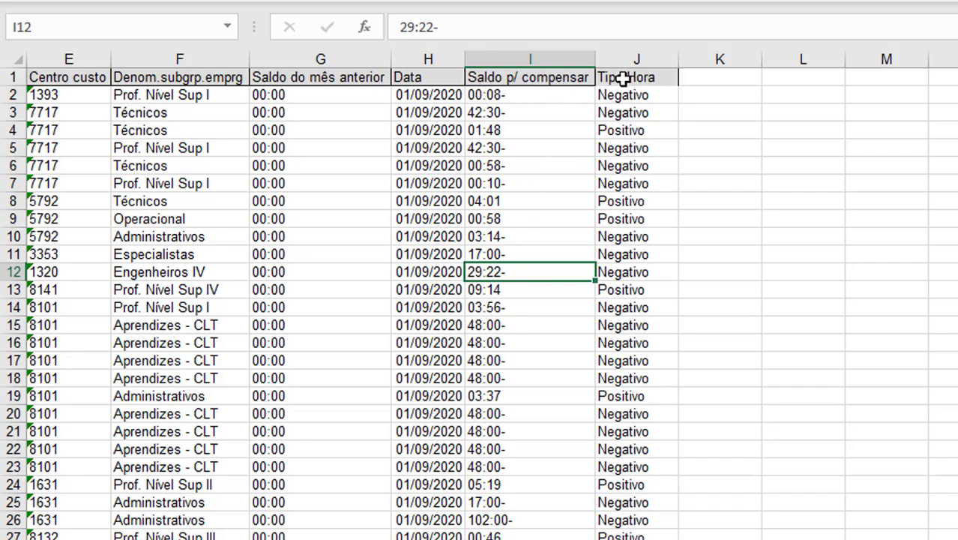
pyautogui.click(578, 59)
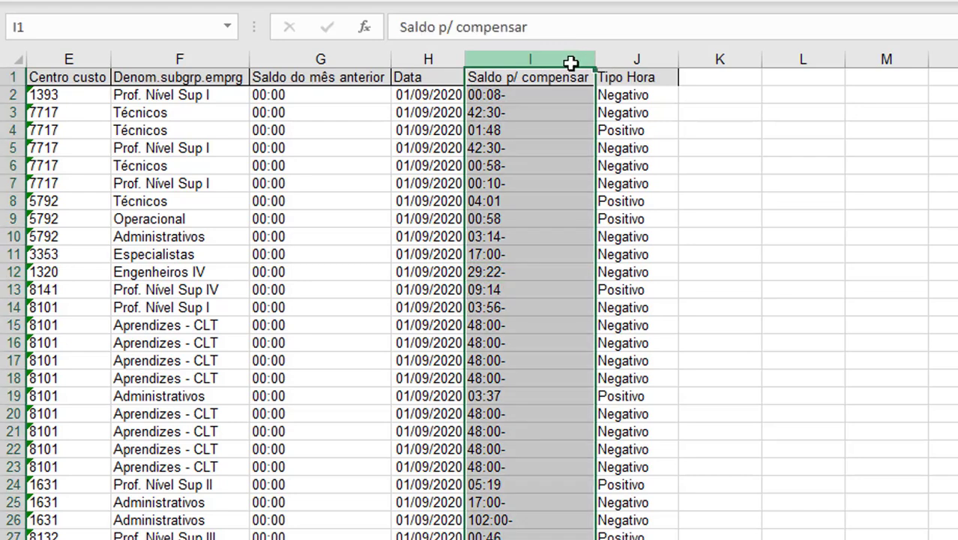
pyautogui.hotkey('ctrl', 'l')
pyautogui.write('-')
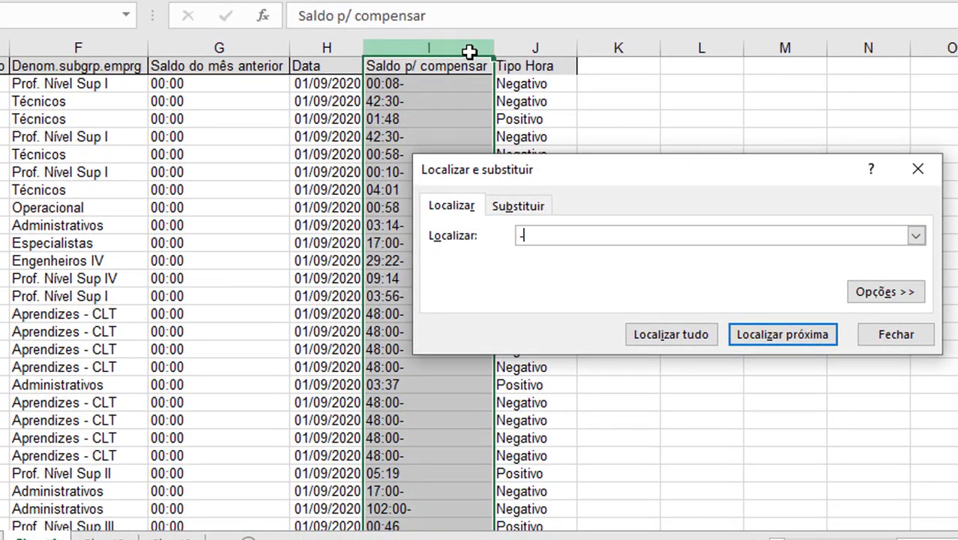
pyautogui.press('Escape')
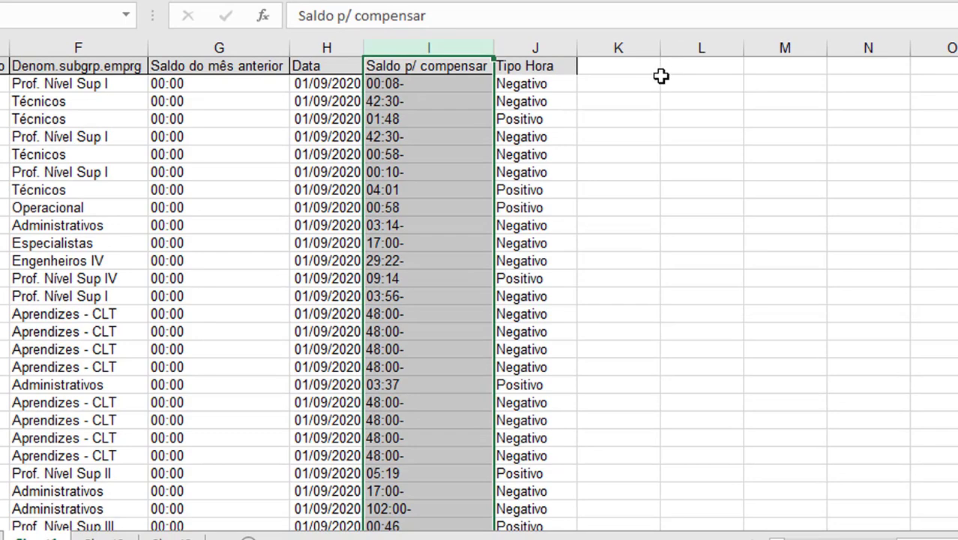
pyautogui.click(624, 82)
# Head K1 'Saldo Horas' and enter =SUBSTITUIR(I2;"-";"") in K2
pyautogui.press('Up')
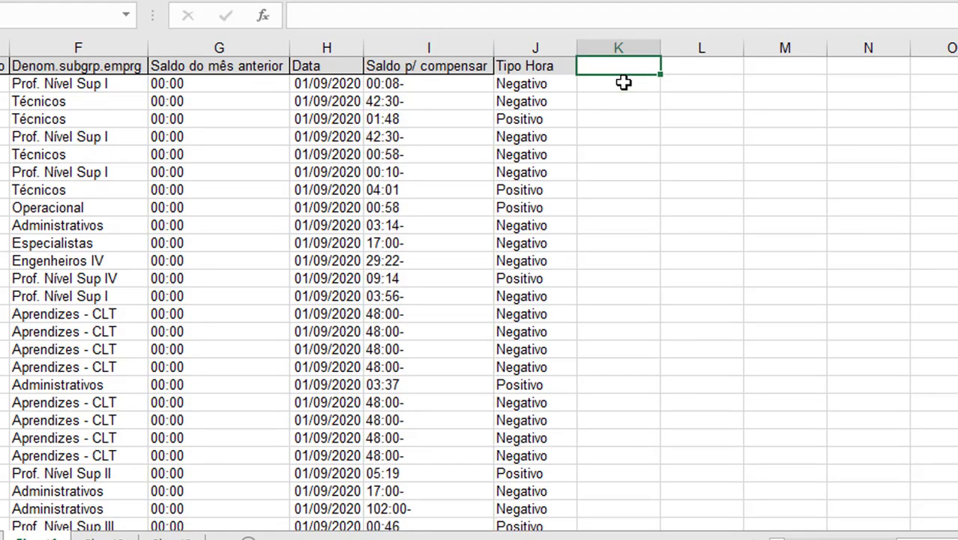
pyautogui.write('S')
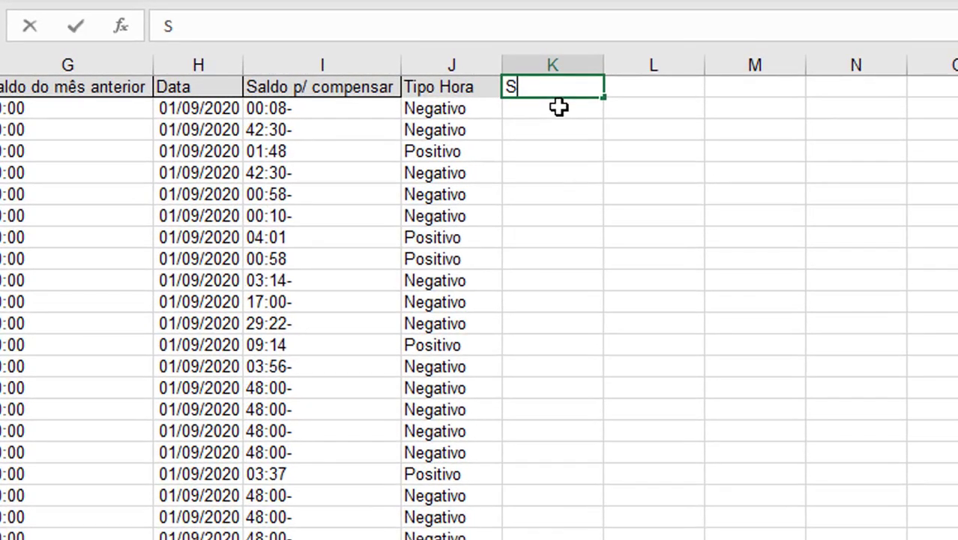
pyautogui.write('aldo Horas')
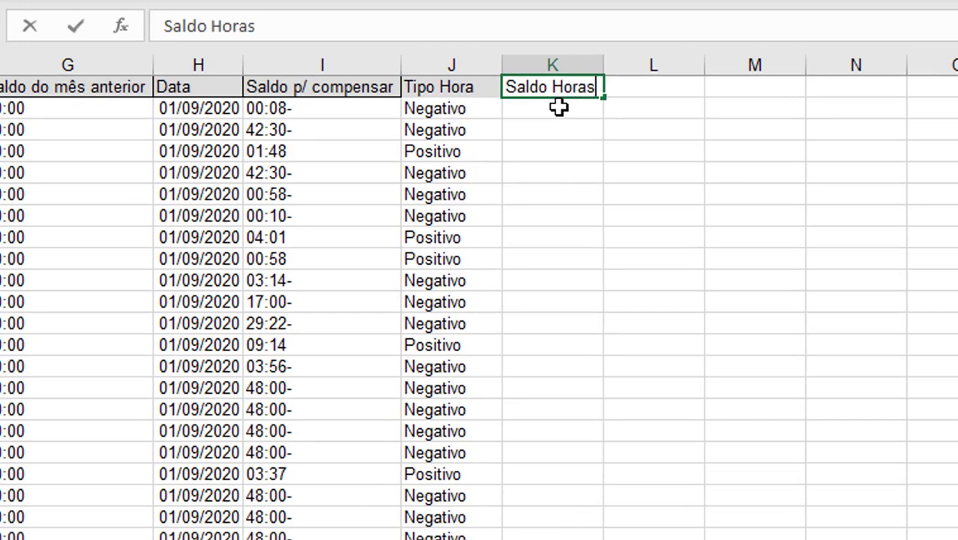
pyautogui.press('Return')
pyautogui.write('=')
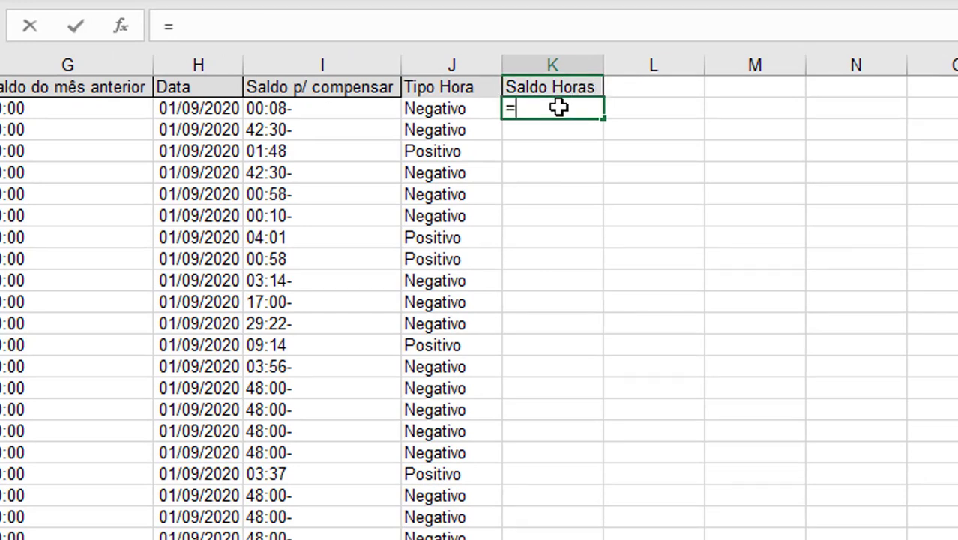
pyautogui.write('sub')
pyautogui.press('Tab')
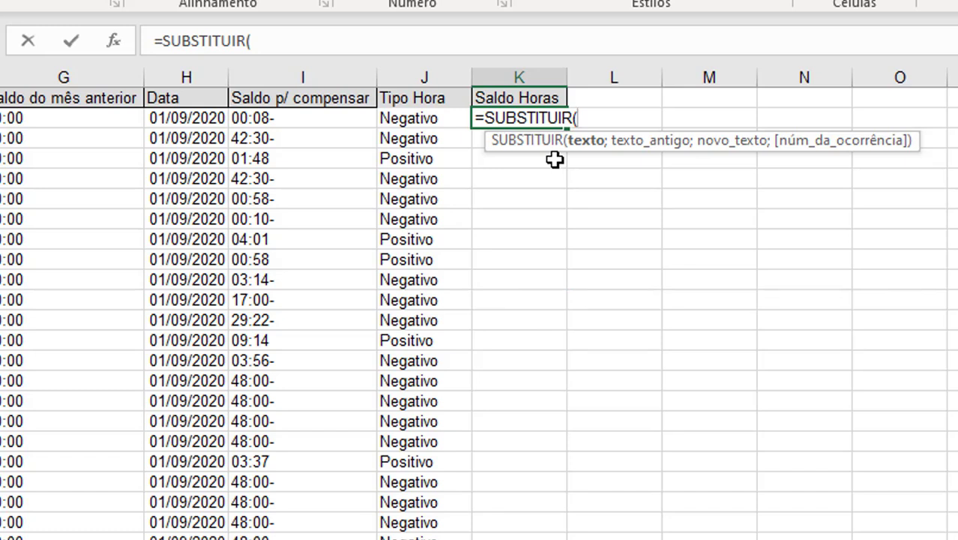
pyautogui.click(332, 118)
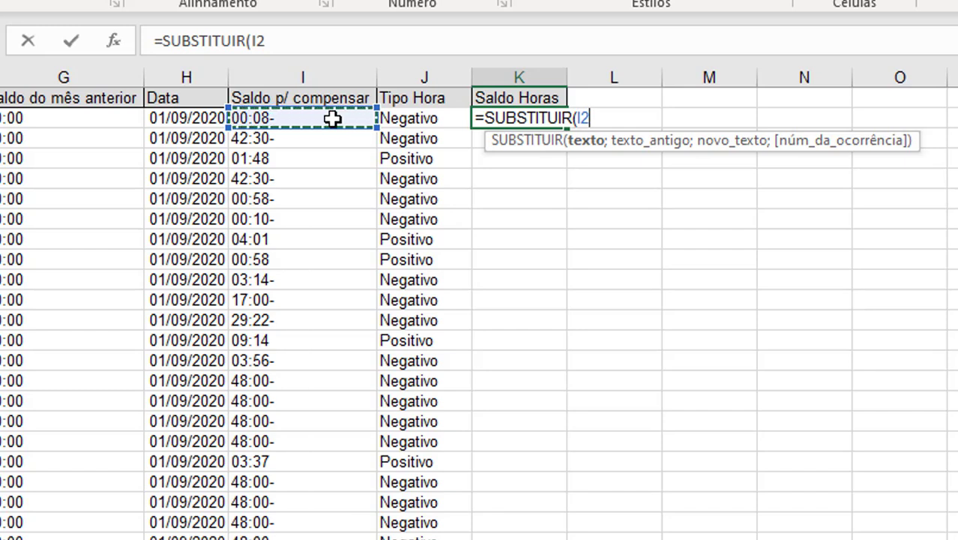
pyautogui.write(';')
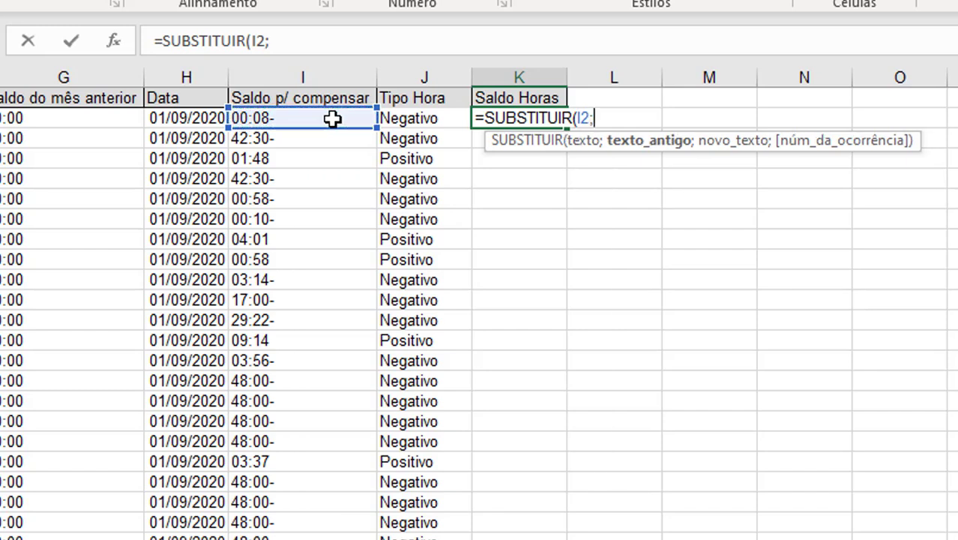
pyautogui.write('"')
pyautogui.write('-"')
pyautogui.write(';')
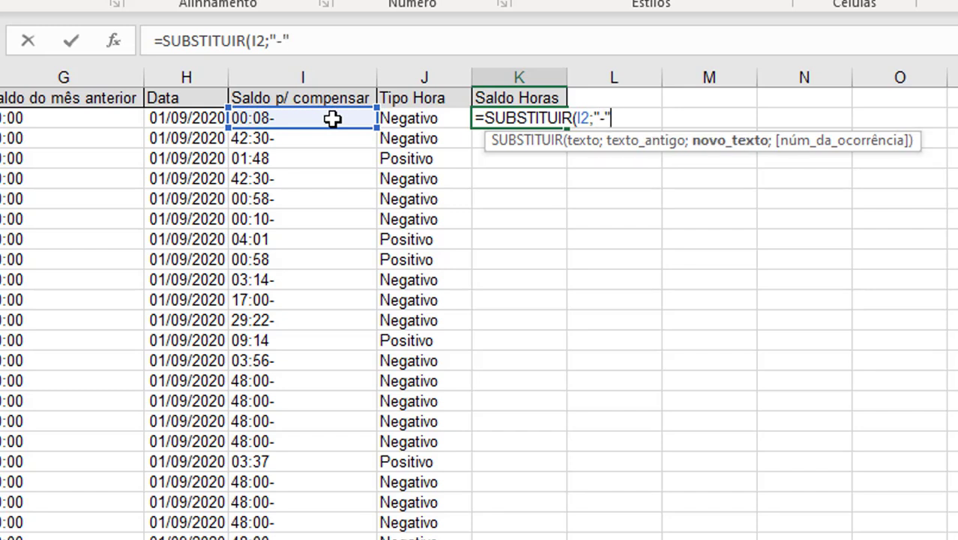
pyautogui.write('""')
pyautogui.write(')')
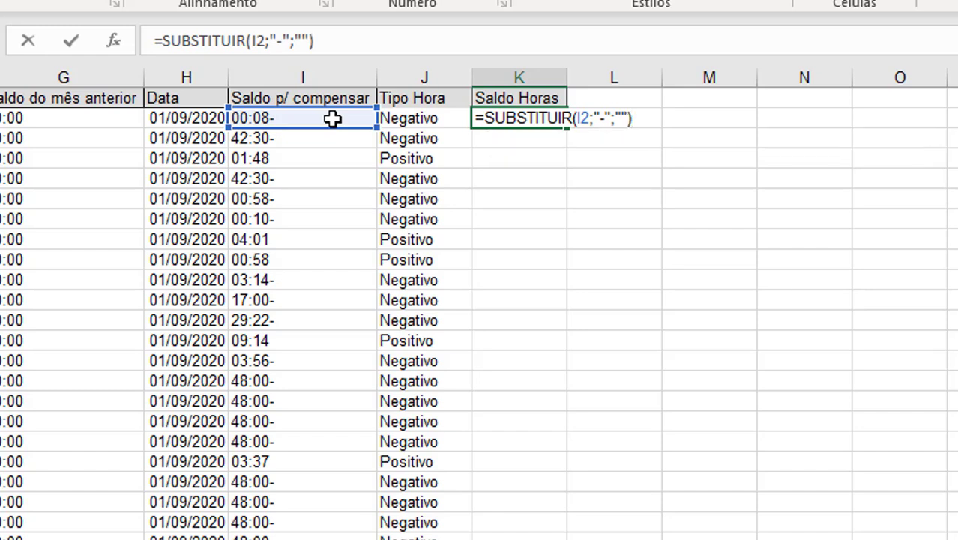
pyautogui.press('Return')
# Fill the SUBSTITUIR formula down column K and compare it against the column I balances
pyautogui.click(524, 118)
pyautogui.doubleClick(568, 128)
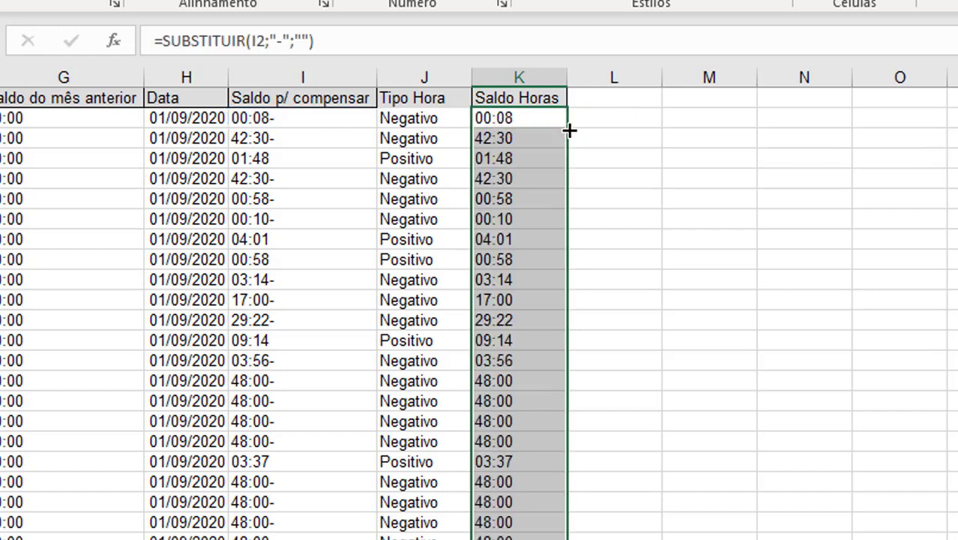
pyautogui.press('Down')
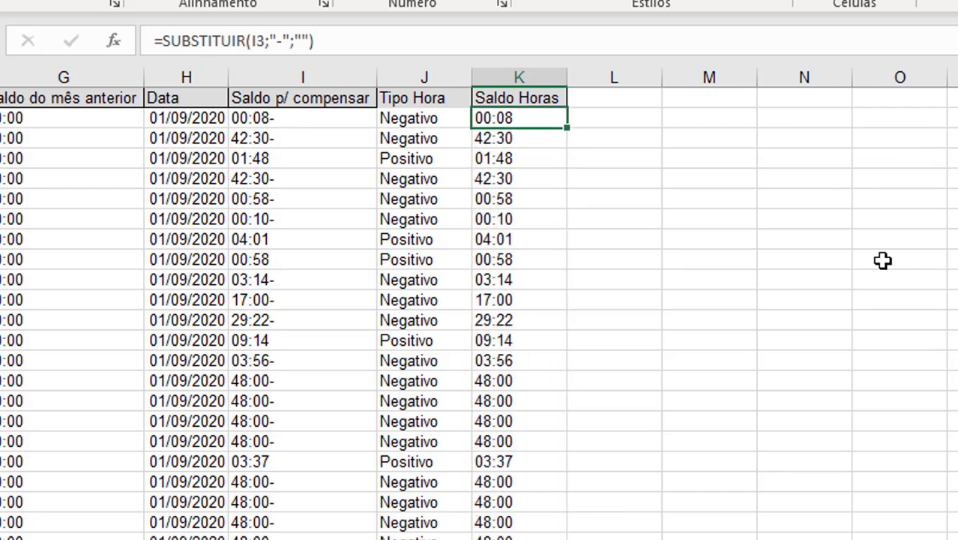
pyautogui.press('Up')
pyautogui.moveTo(508, 129); pyautogui.dragTo(504, 422)
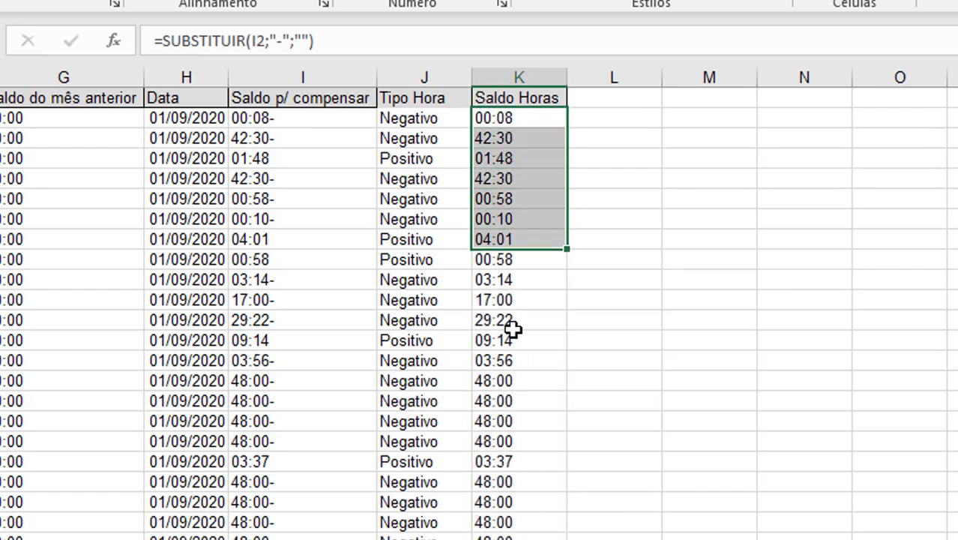
pyautogui.click(535, 137)
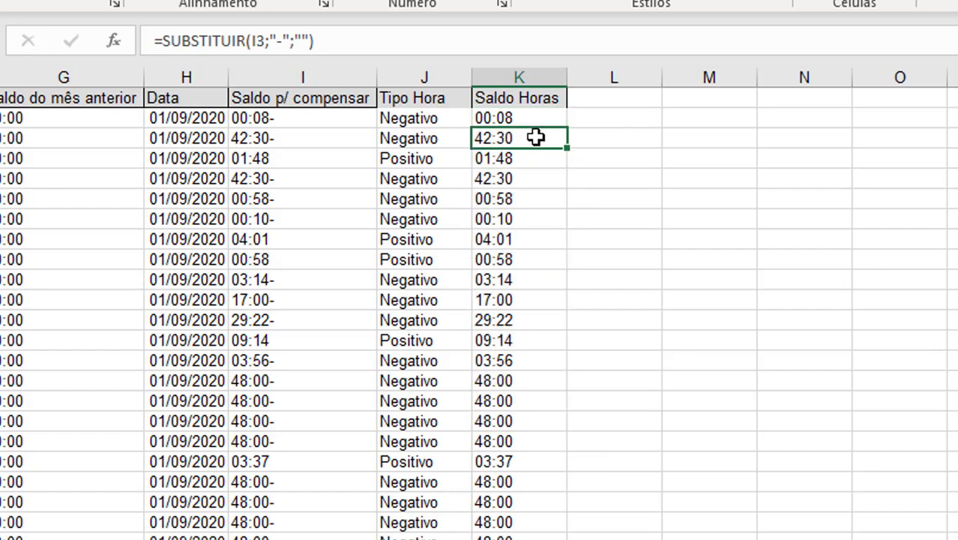
pyautogui.click(309, 122)
pyautogui.moveTo(308, 121); pyautogui.dragTo(301, 422)
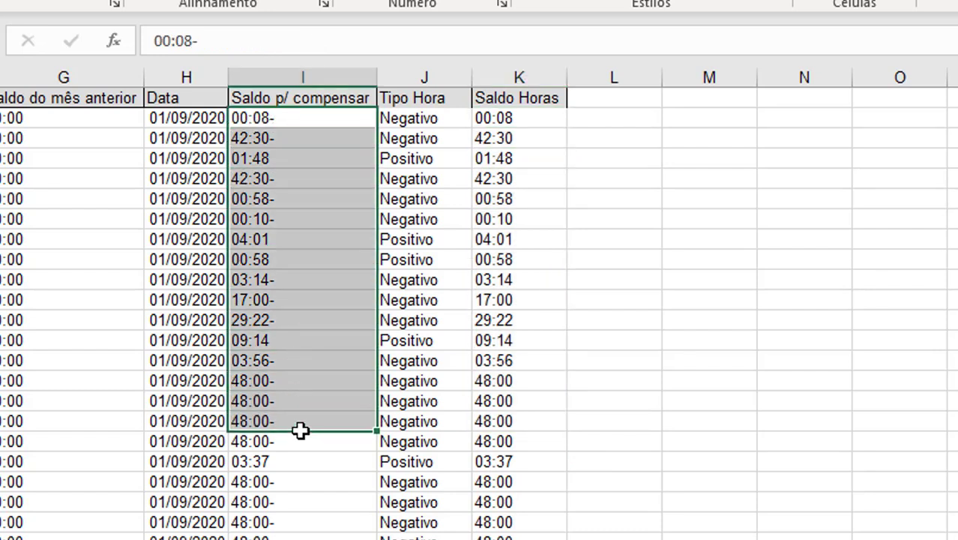
# Append *1 to the K2 formula so 00:08 becomes the number 0,00555556
pyautogui.moveTo(305, 121); pyautogui.dragTo(317, 459)
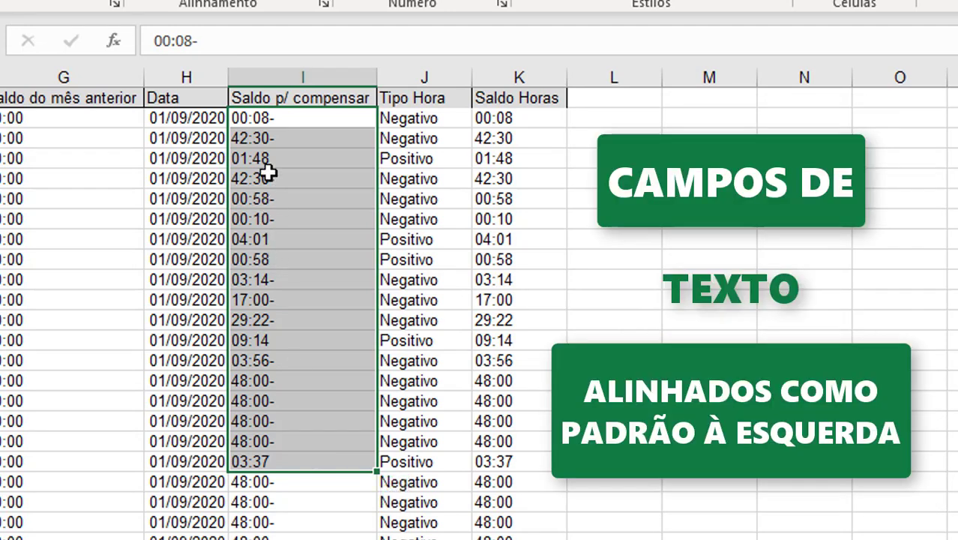
pyautogui.click(510, 118)
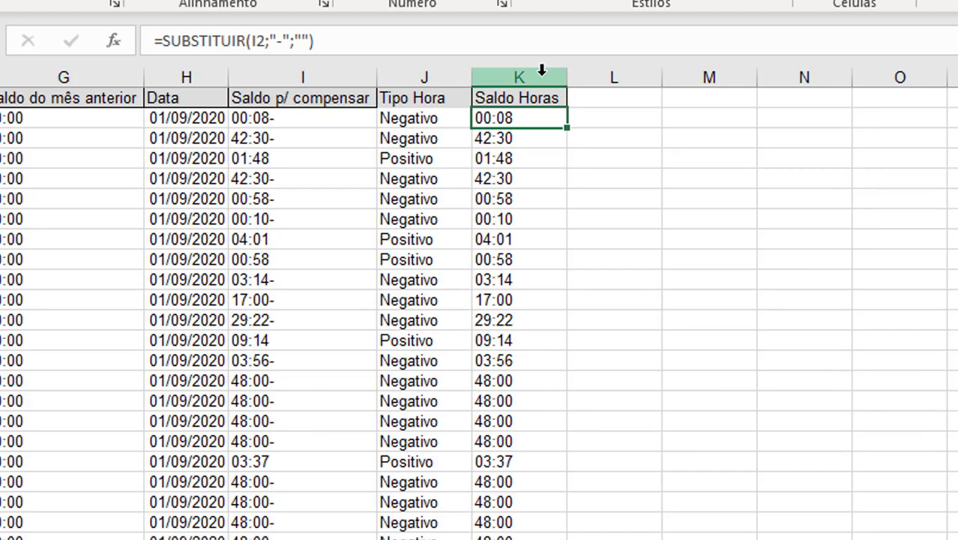
pyautogui.moveTo(523, 120); pyautogui.dragTo(518, 339)
pyautogui.doubleClick(520, 120)
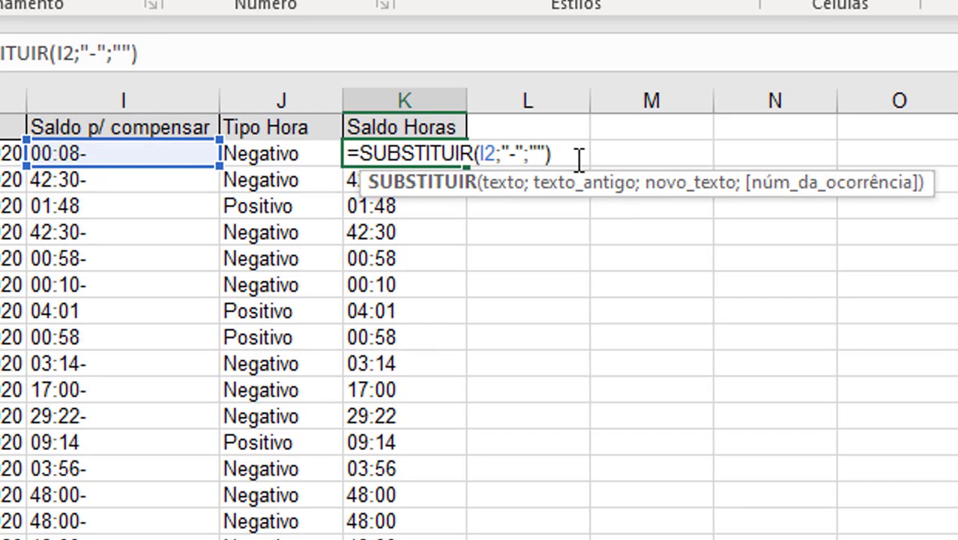
pyautogui.click(579, 157)
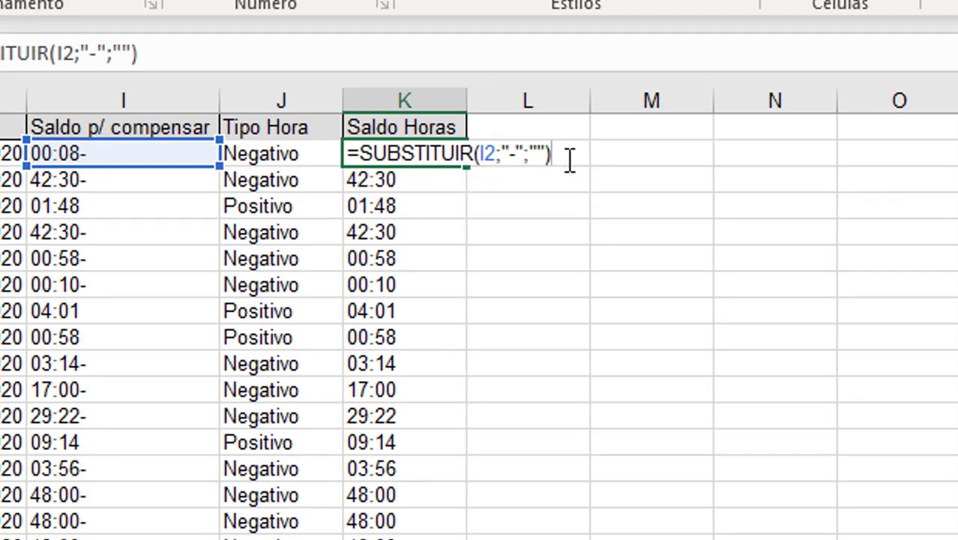
pyautogui.write('*')
pyautogui.write('1')
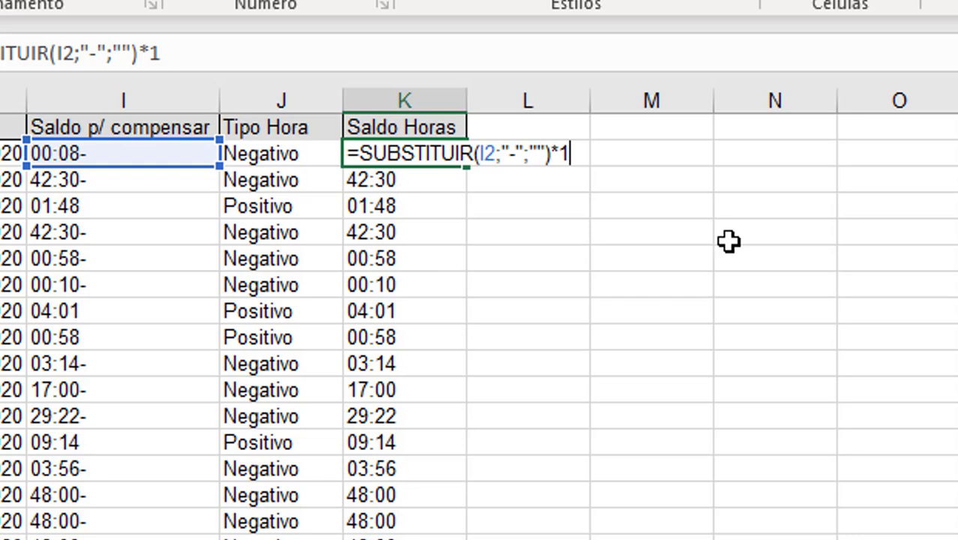
pyautogui.press('Return')
pyautogui.click(105, 155)
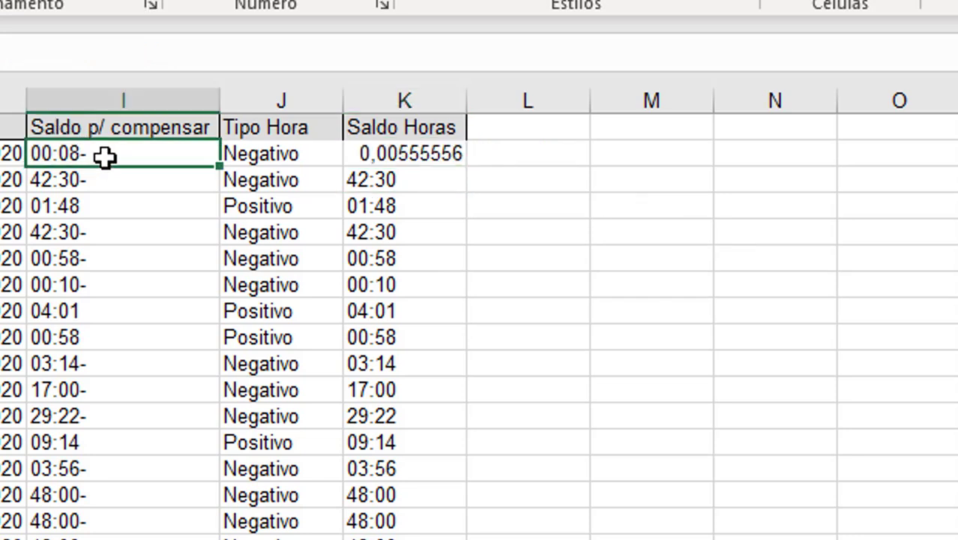
pyautogui.click(433, 153)
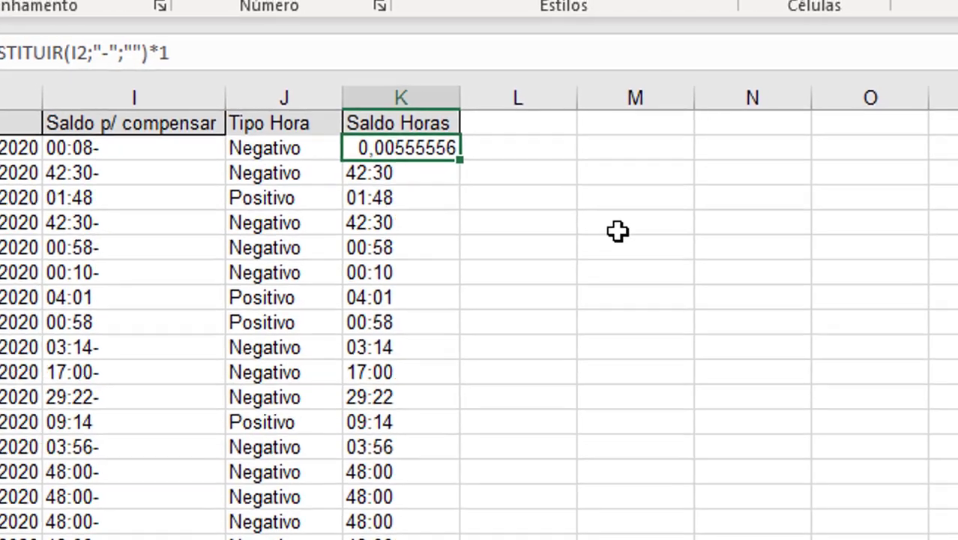
pyautogui.hotkey('ctrl', '1')
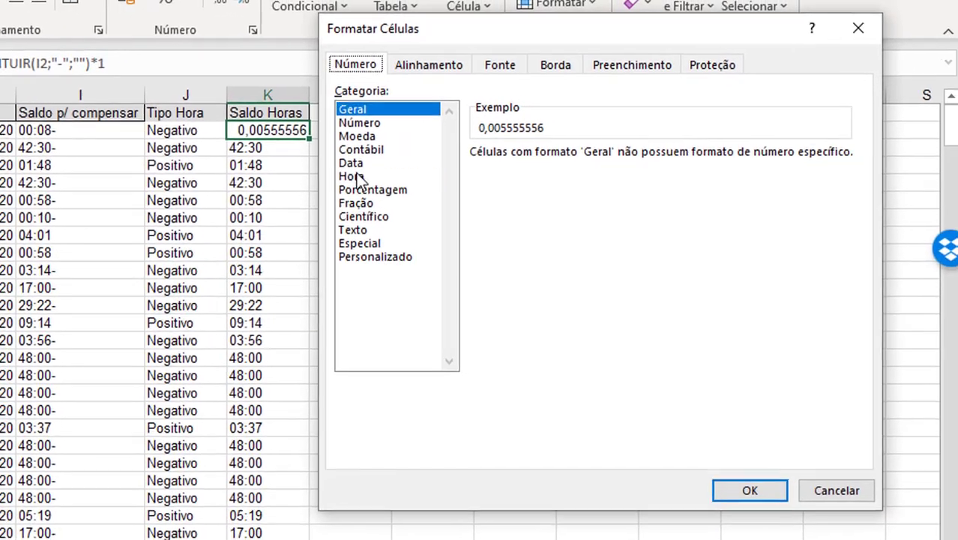
# Format K2 as Hora 37:30:55 and fill it down the Saldo Horas column
pyautogui.click(446, 162)
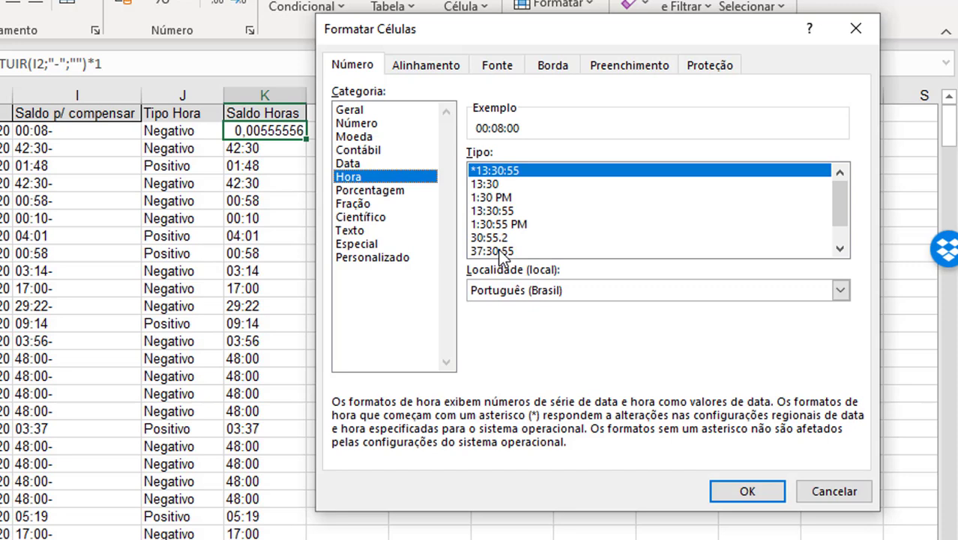
pyautogui.click(500, 252)
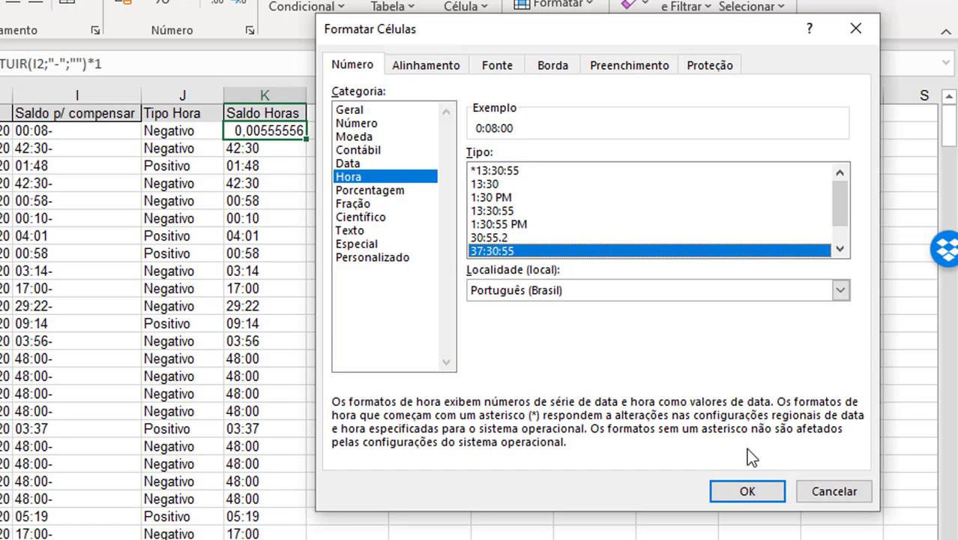
pyautogui.click(747, 492)
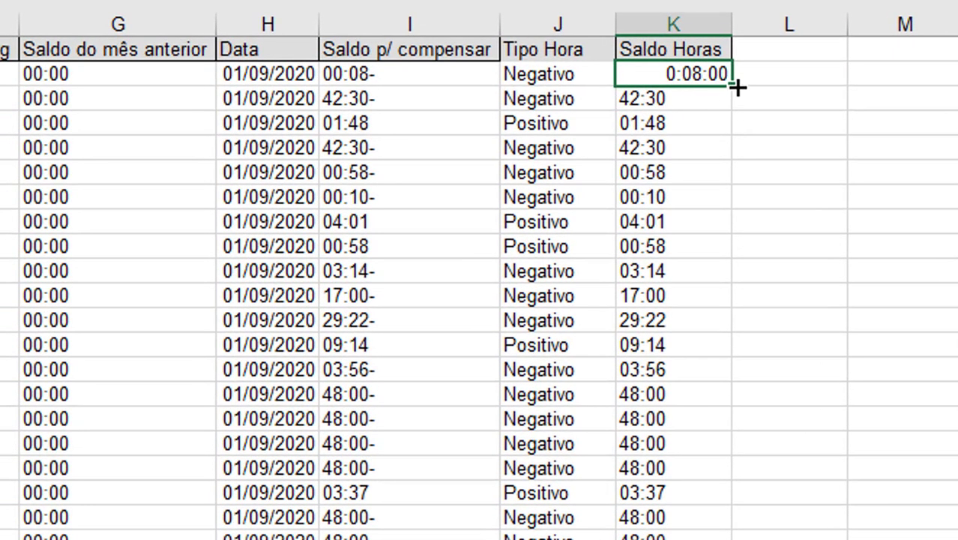
pyautogui.doubleClick(737, 88)
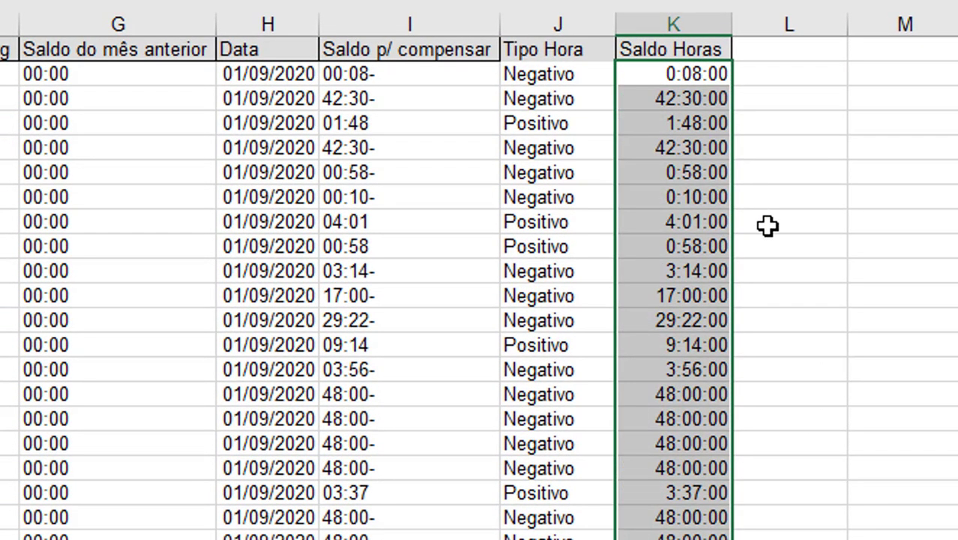
pyautogui.click(466, 258)
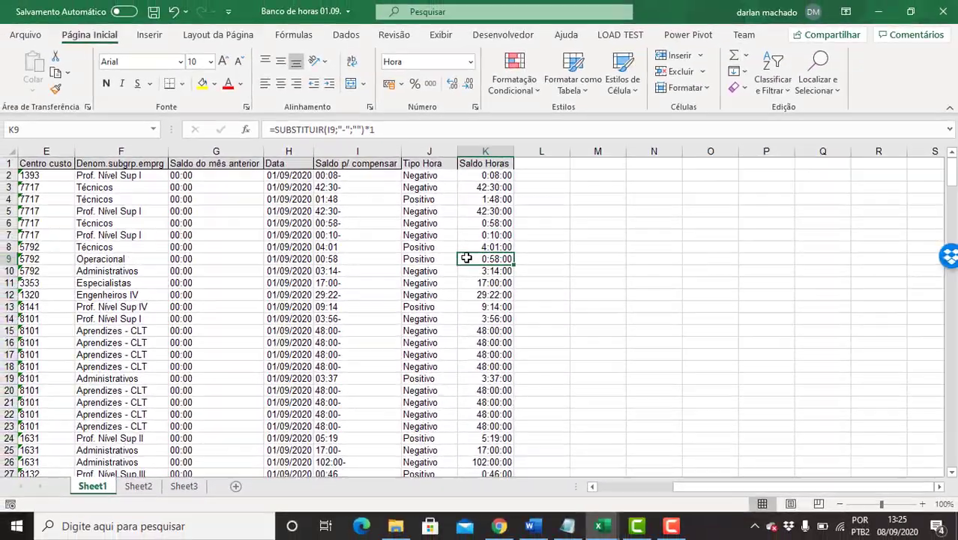
# Insert a pivot table from the hour data on a new sheet
pyautogui.hotkey('ctrl', 'Up')
pyautogui.hscroll(-5, 466, 258)
pyautogui.hscroll(1, 338, 210)
pyautogui.hscroll(2, 285, 171)
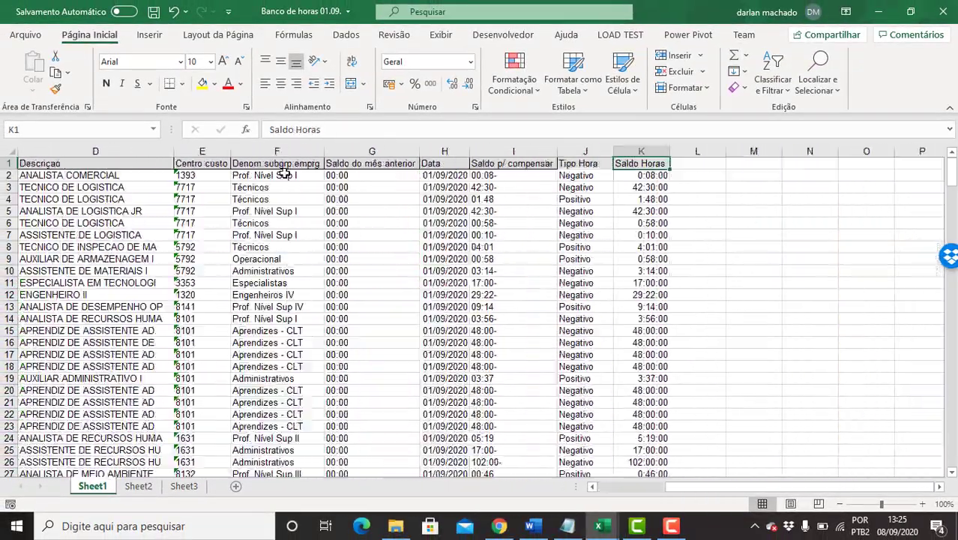
pyautogui.click(149, 35)
pyautogui.click(18, 88)
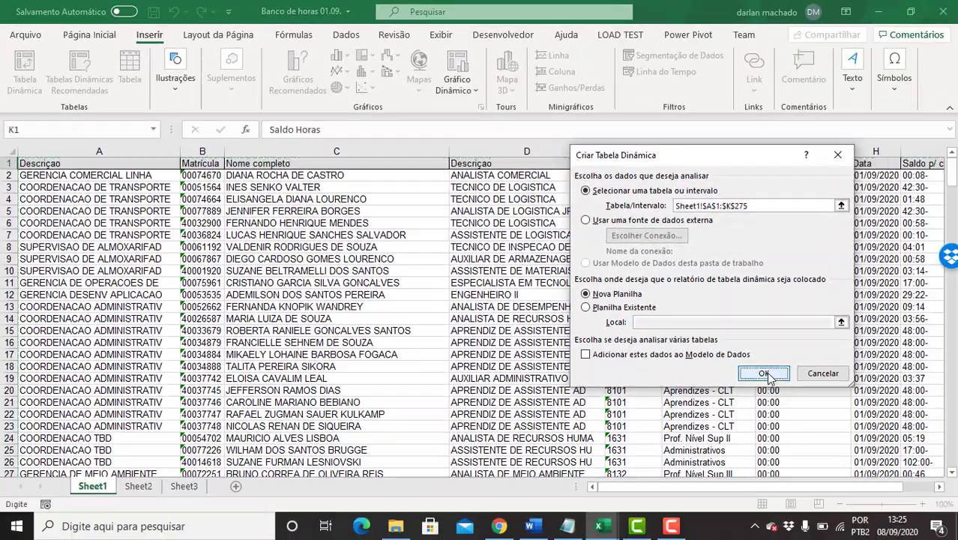
pyautogui.click(767, 375)
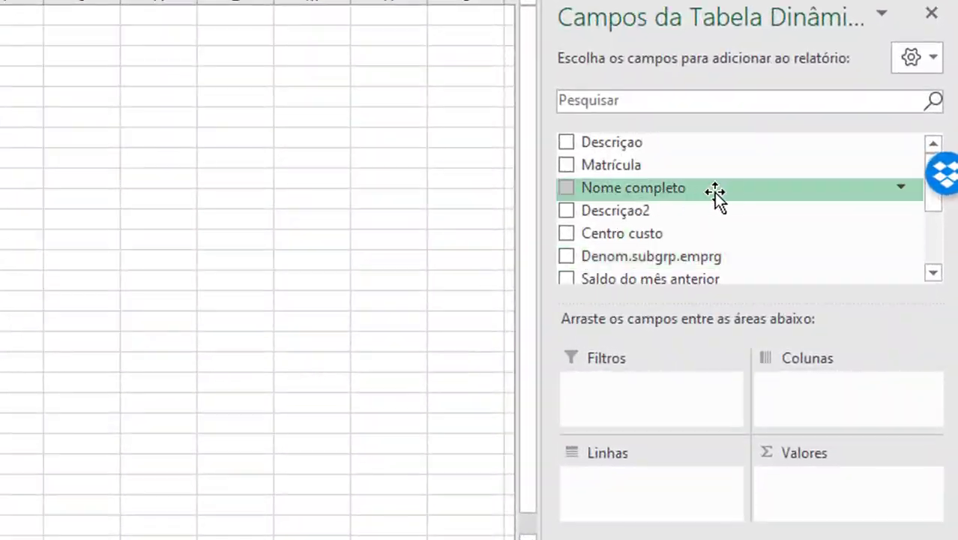
# Put Descrição and Nome completo in Linhas and Saldo Horas in Valores
pyautogui.moveTo(757, 194); pyautogui.dragTo(649, 507)
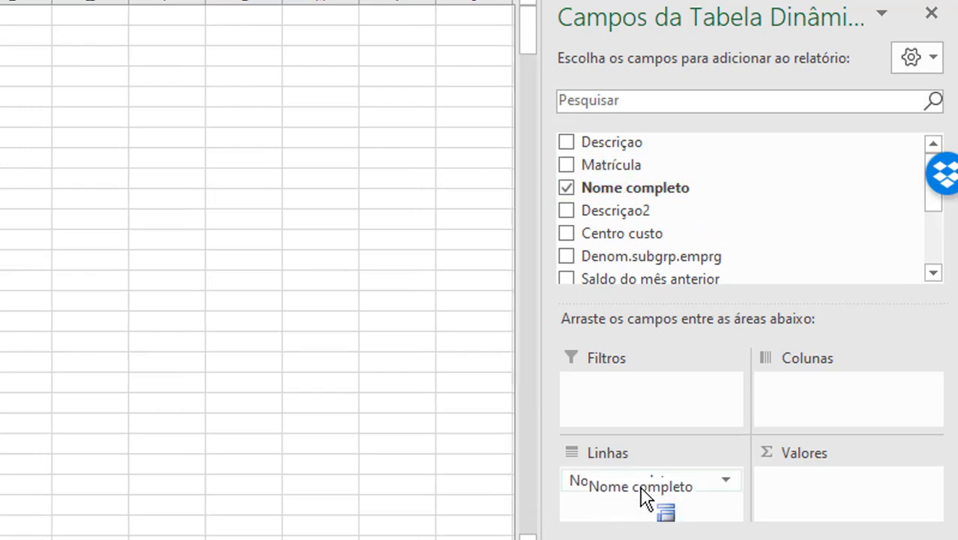
pyautogui.moveTo(638, 233)
pyautogui.mouseDown()
pyautogui.moveTo(625, 152)
pyautogui.moveTo(649, 473)
pyautogui.mouseUp()
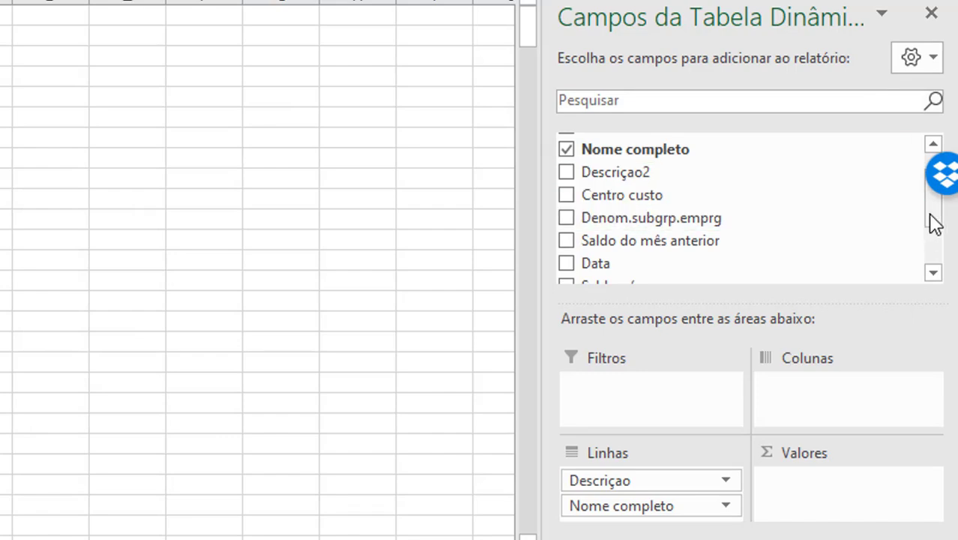
pyautogui.moveTo(933, 221); pyautogui.dragTo(935, 265)
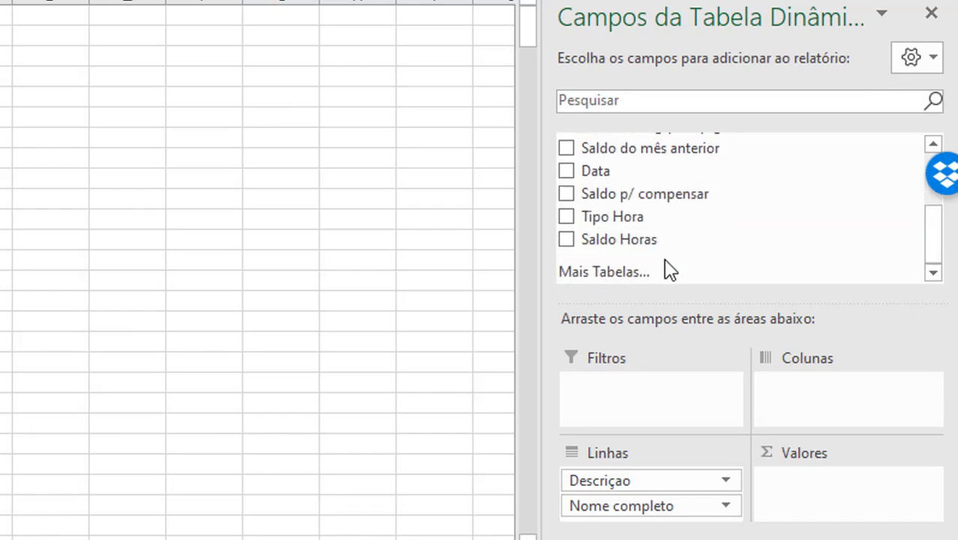
pyautogui.moveTo(643, 248); pyautogui.dragTo(812, 507)
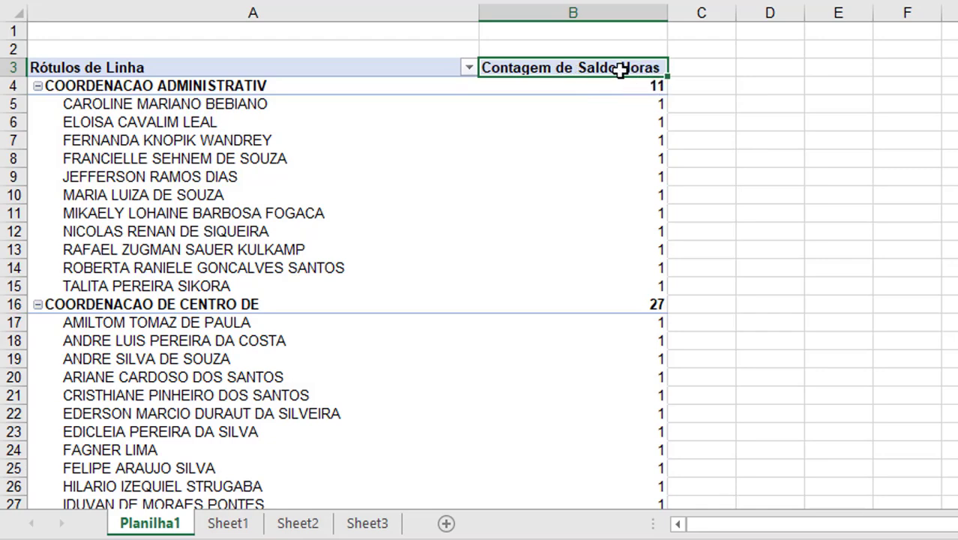
# Summarize Saldo Horas as Soma with the Hora 37:30:55 number format
pyautogui.doubleClick(620, 69)
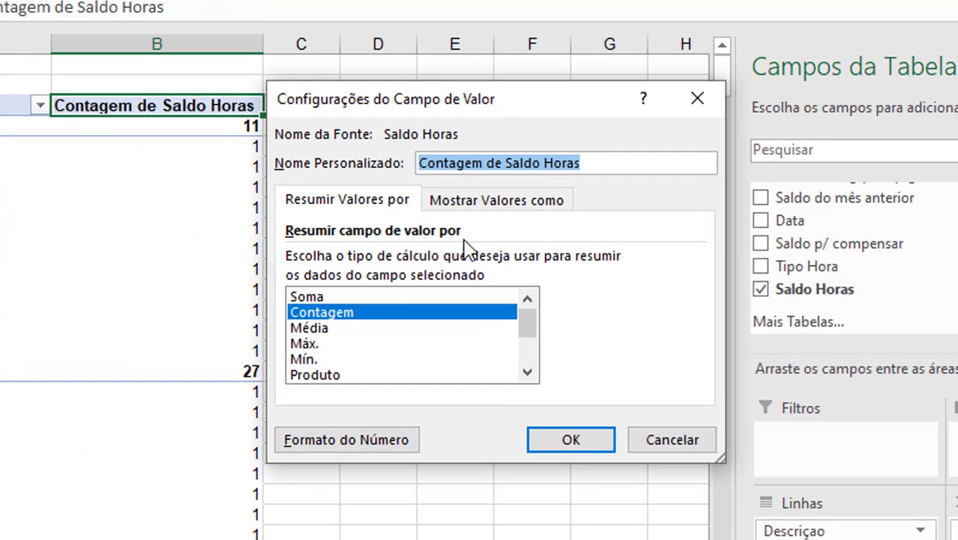
pyautogui.click(302, 299)
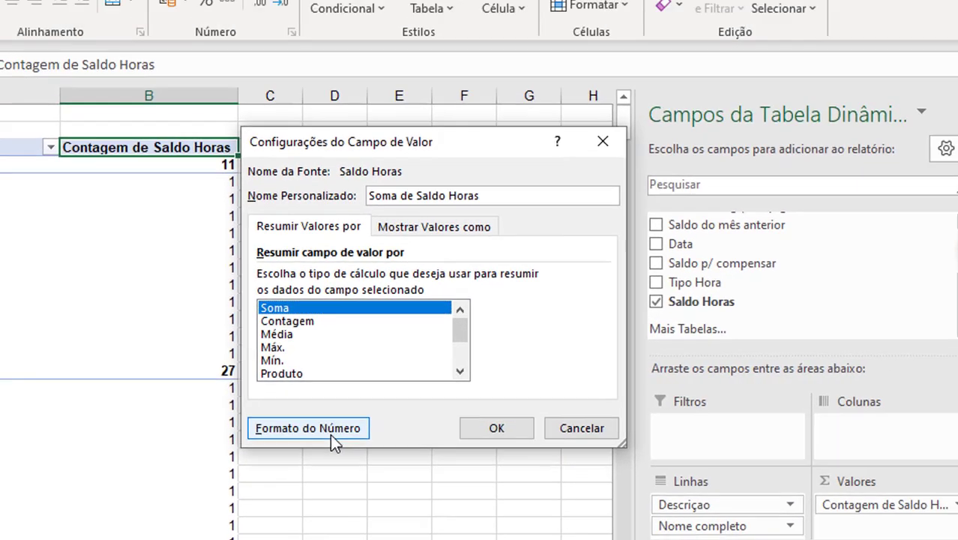
pyautogui.click(364, 442)
pyautogui.click(390, 183)
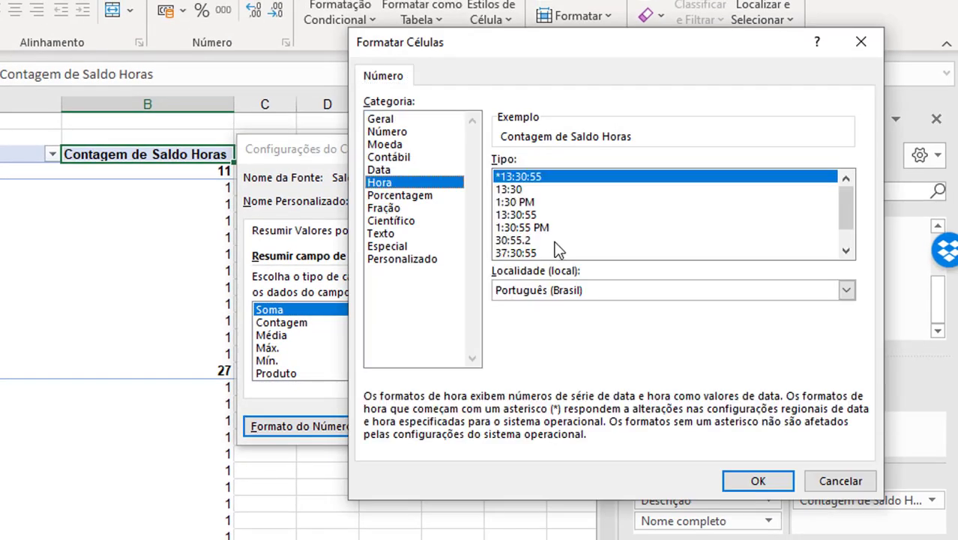
pyautogui.click(525, 252)
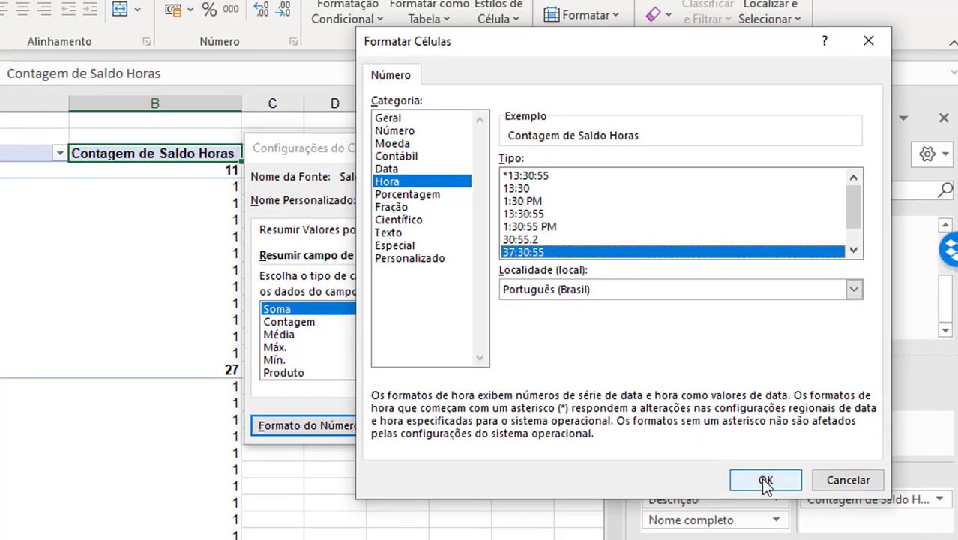
pyautogui.click(760, 480)
pyautogui.click(763, 403)
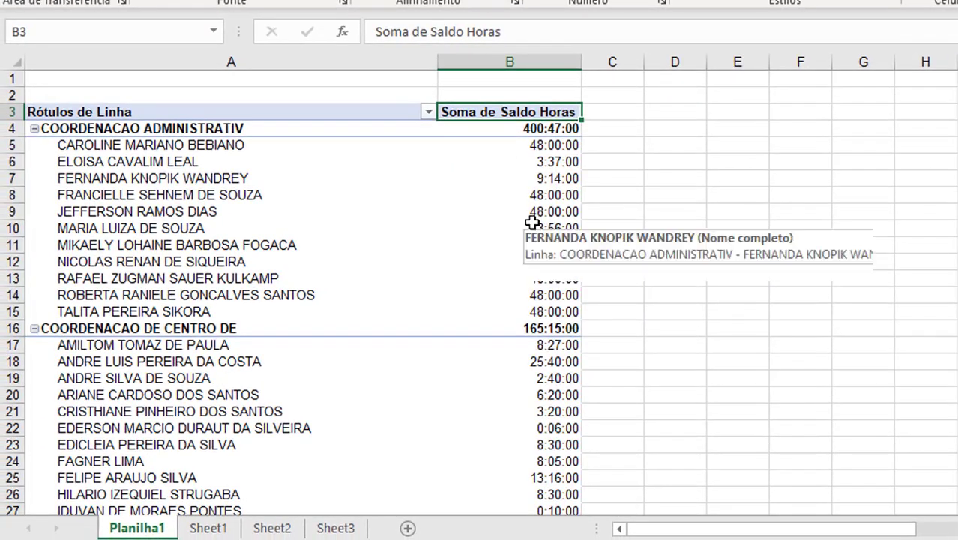
# Add Tipo Hora to Colunas to split sums into Negativo and Positivo
pyautogui.moveTo(554, 209)
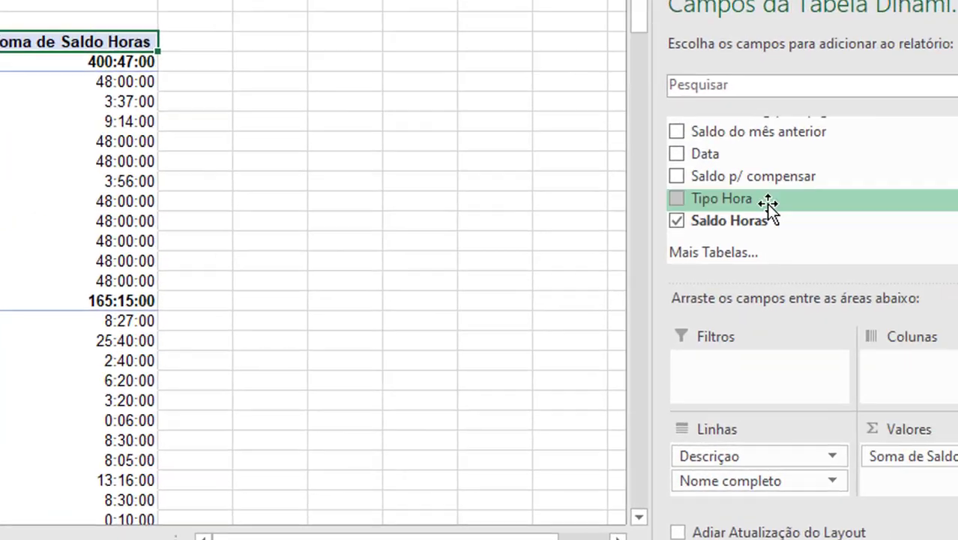
pyautogui.scroll(1, 937, 210)
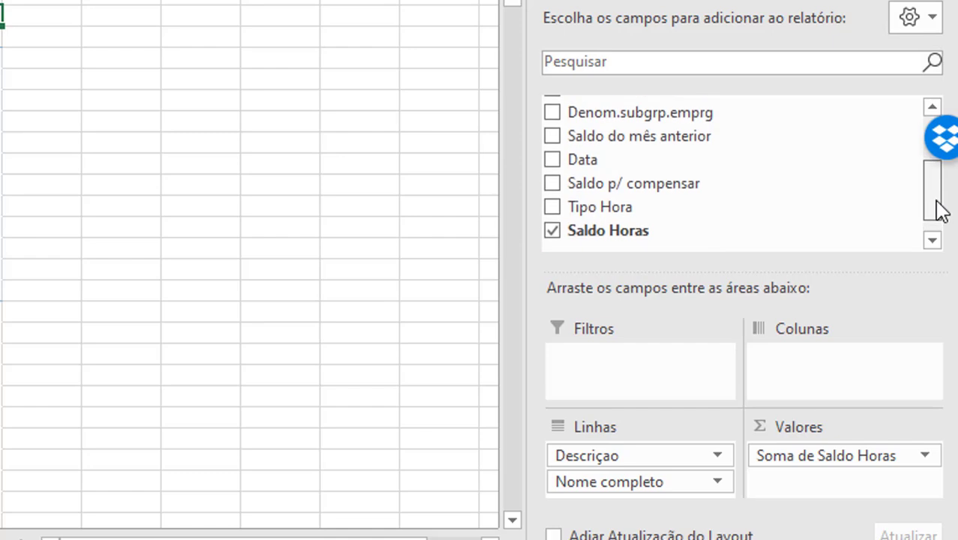
pyautogui.moveTo(742, 206); pyautogui.dragTo(835, 375)
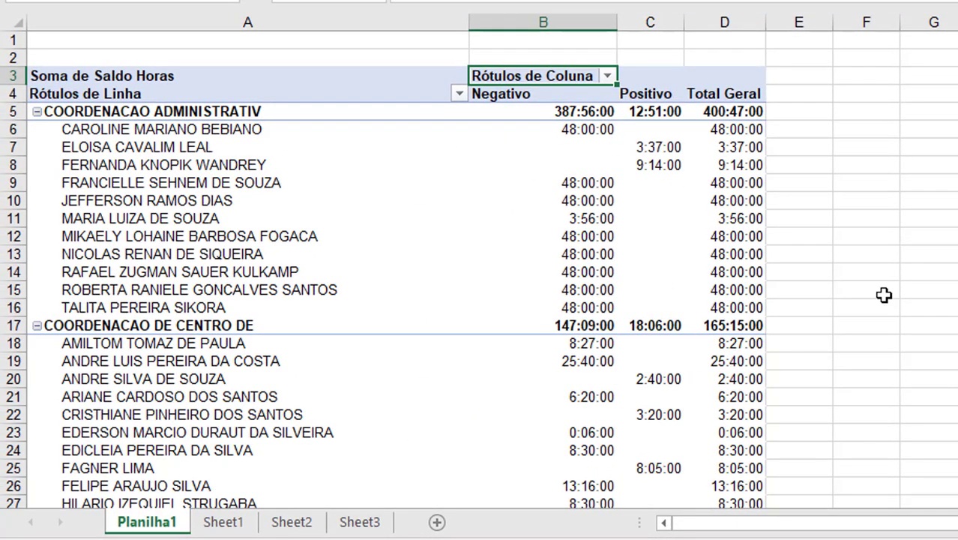
pyautogui.click(701, 93)
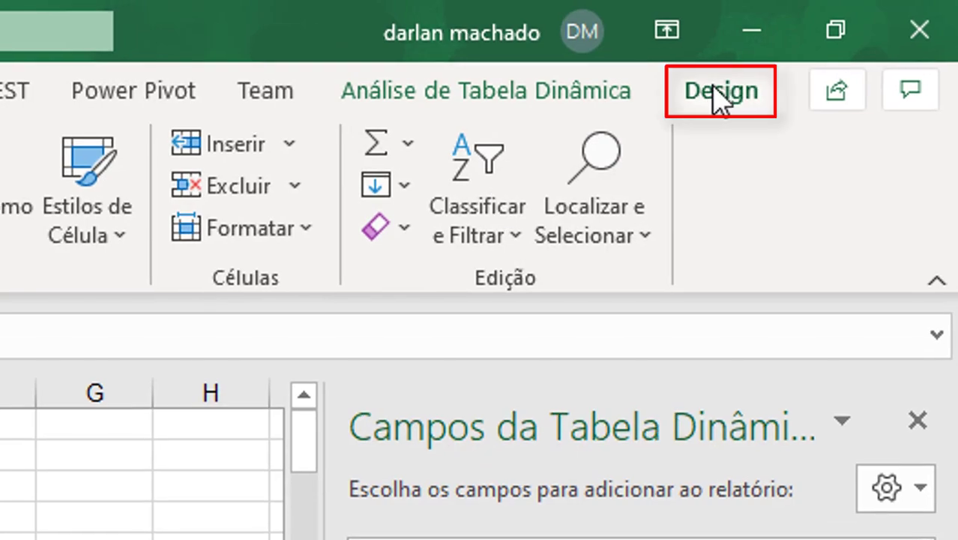
# Set grand totals to one direction only, removing the Total Geral column
pyautogui.click(717, 98)
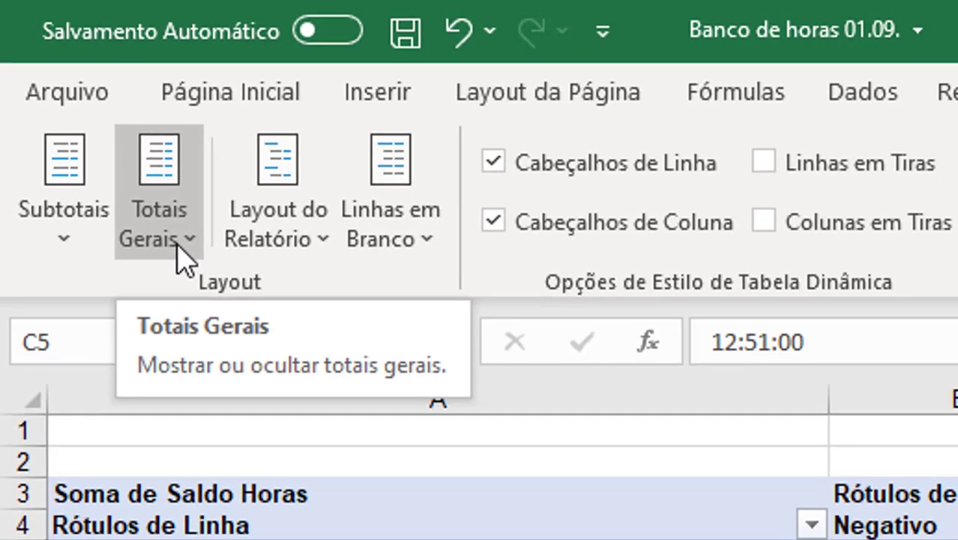
pyautogui.click(178, 245)
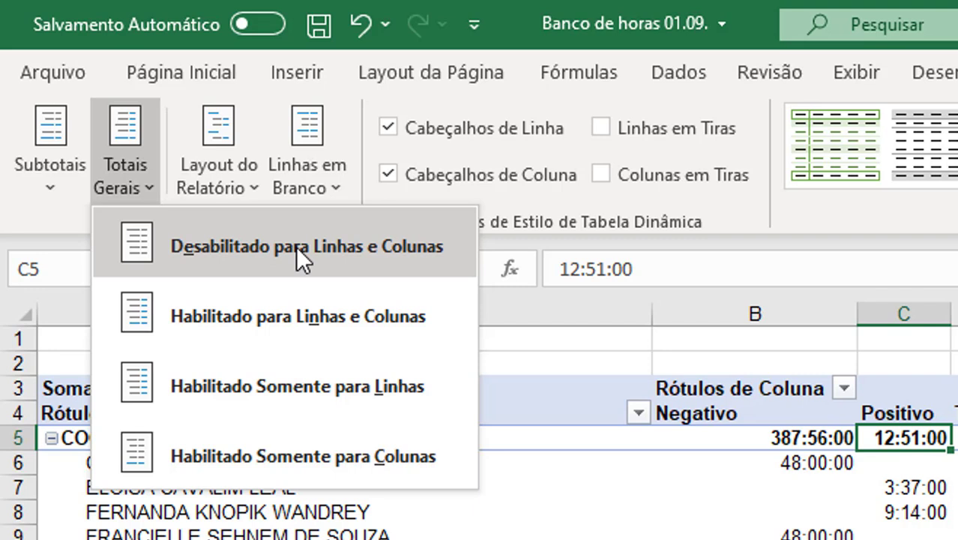
pyautogui.click(295, 246)
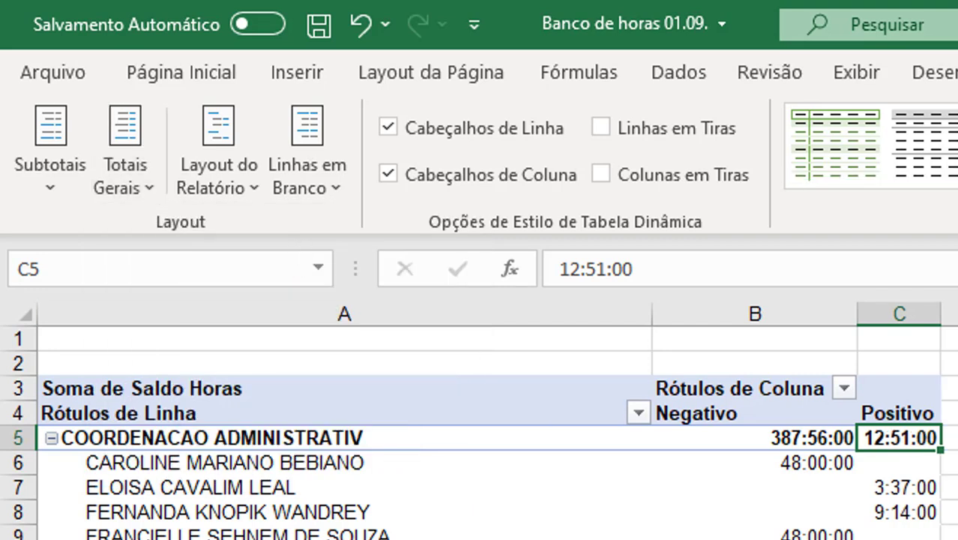
pyautogui.click(141, 182)
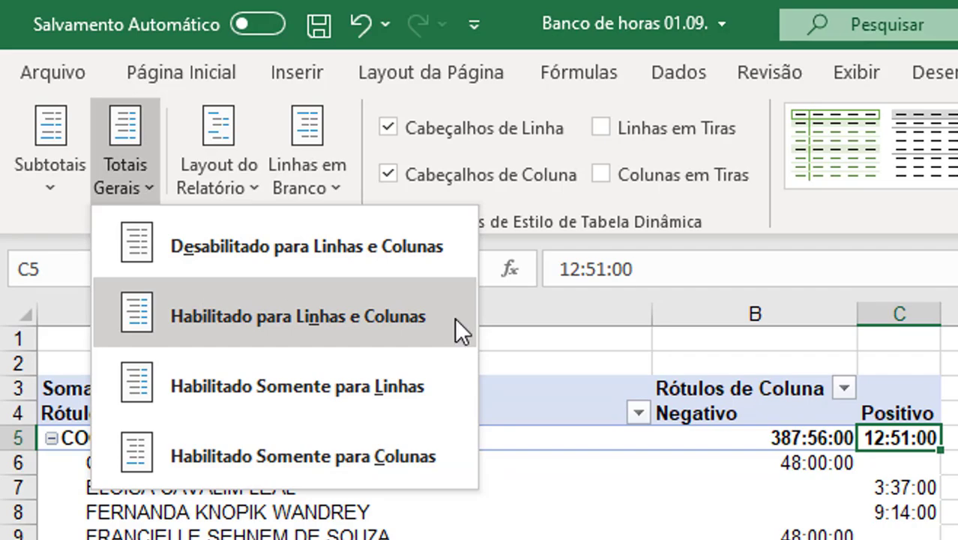
pyautogui.click(411, 387)
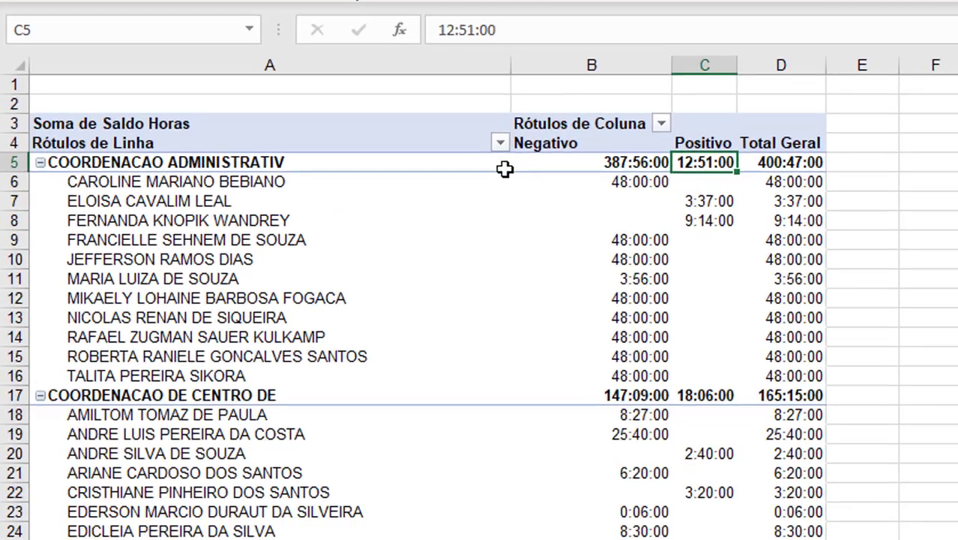
# Widen column C to fit the Positivo hour totals
pyautogui.scroll(-20, 479, 263)
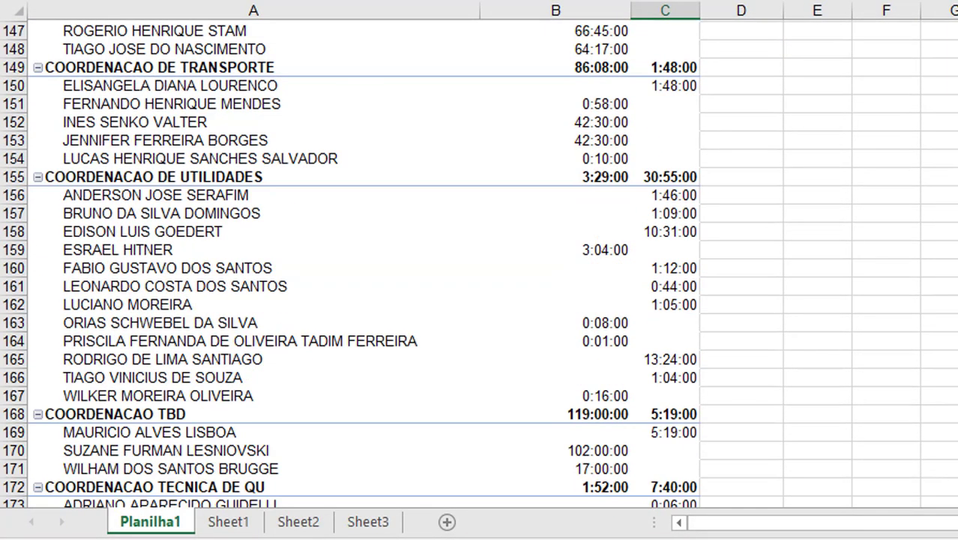
pyautogui.scroll(-9, 479, 263)
pyautogui.scroll(-20, 480, 262)
pyautogui.scroll(-11, 480, 262)
pyautogui.scroll(-6, 480, 263)
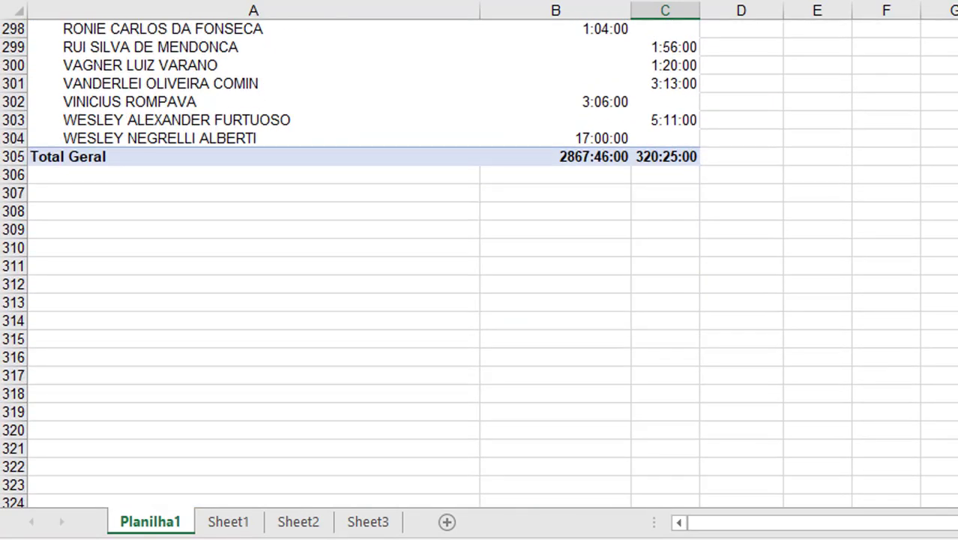
pyautogui.scroll(20, 555, 83)
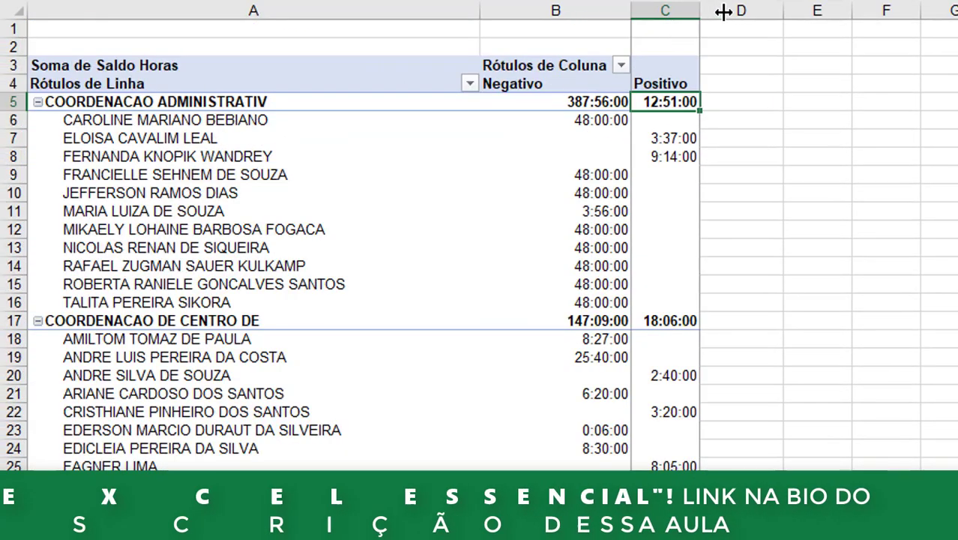
pyautogui.moveTo(699, 16); pyautogui.dragTo(737, 15)
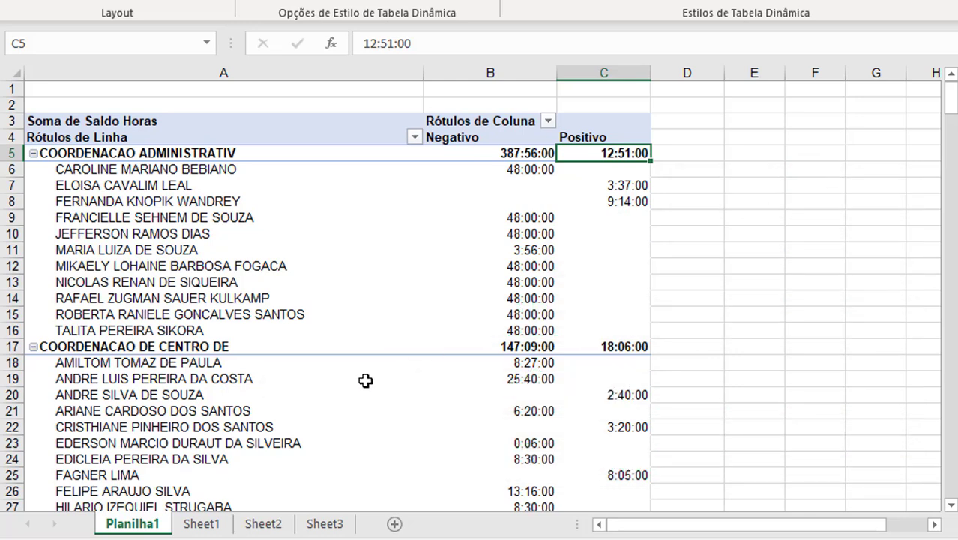
pyautogui.click(203, 524)
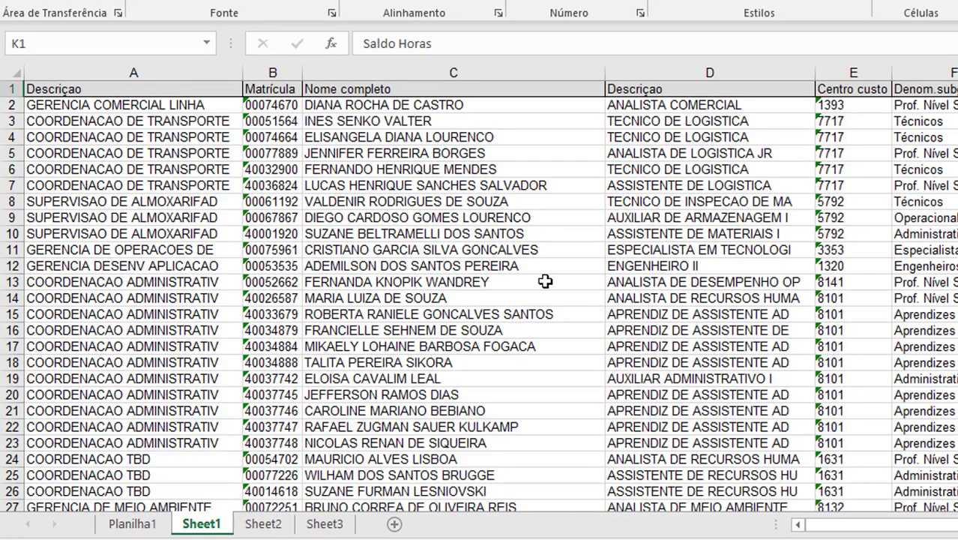
pyautogui.moveTo(222, 108); pyautogui.dragTo(937, 169)
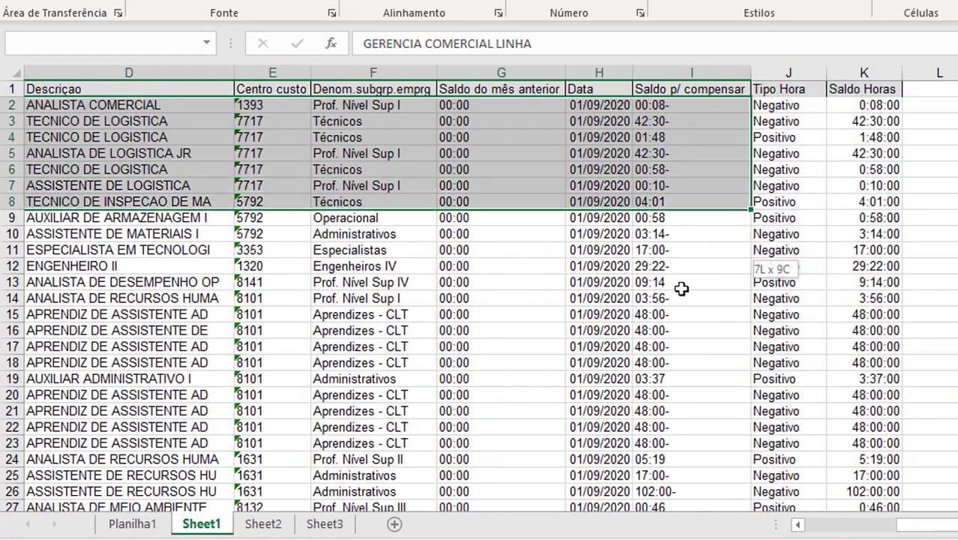
pyautogui.moveTo(938, 169); pyautogui.dragTo(686, 332)
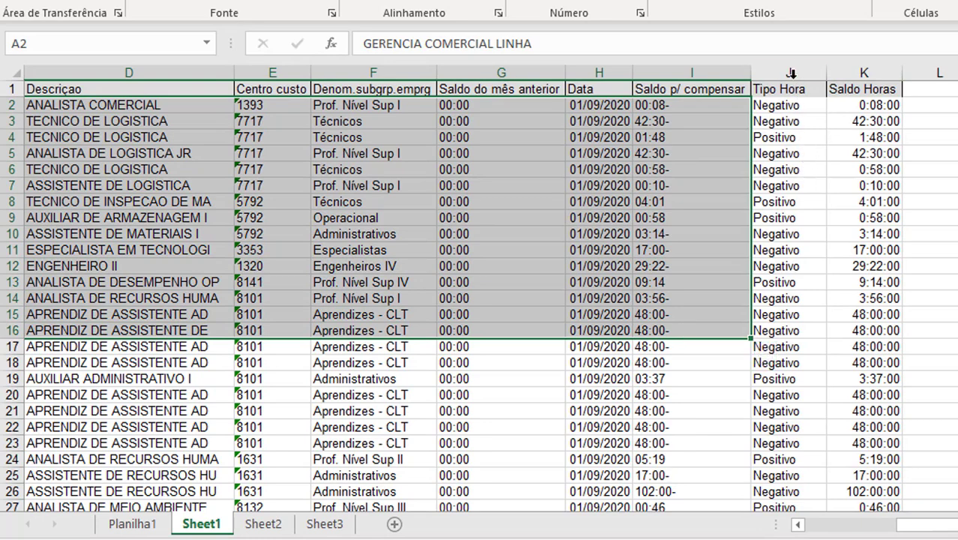
pyautogui.moveTo(789, 72); pyautogui.dragTo(867, 71)
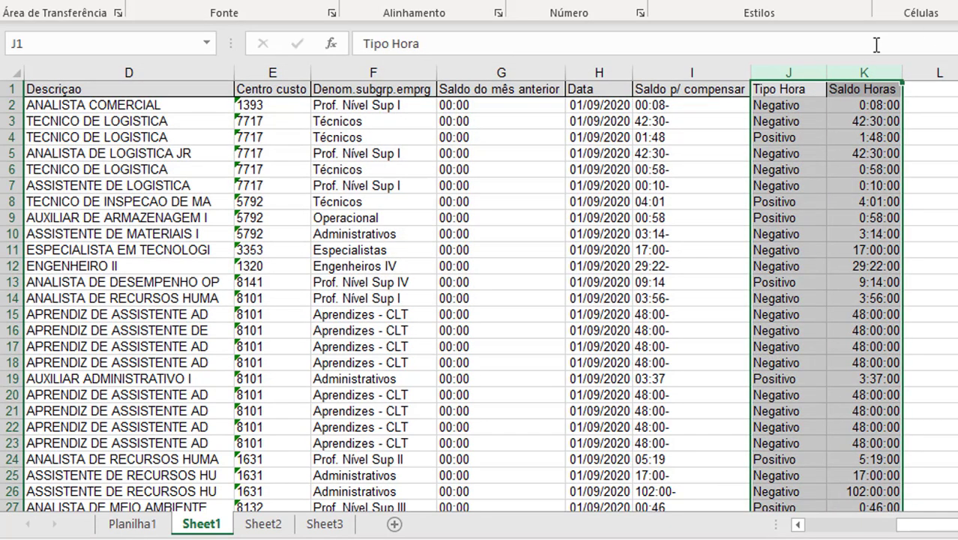
pyautogui.click(793, 114)
pyautogui.click(652, 102)
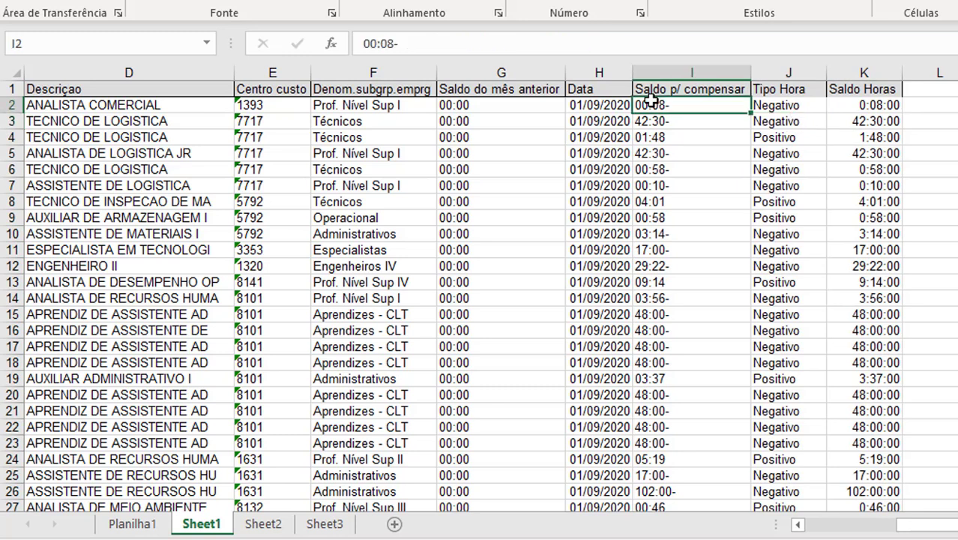
pyautogui.press('Right')
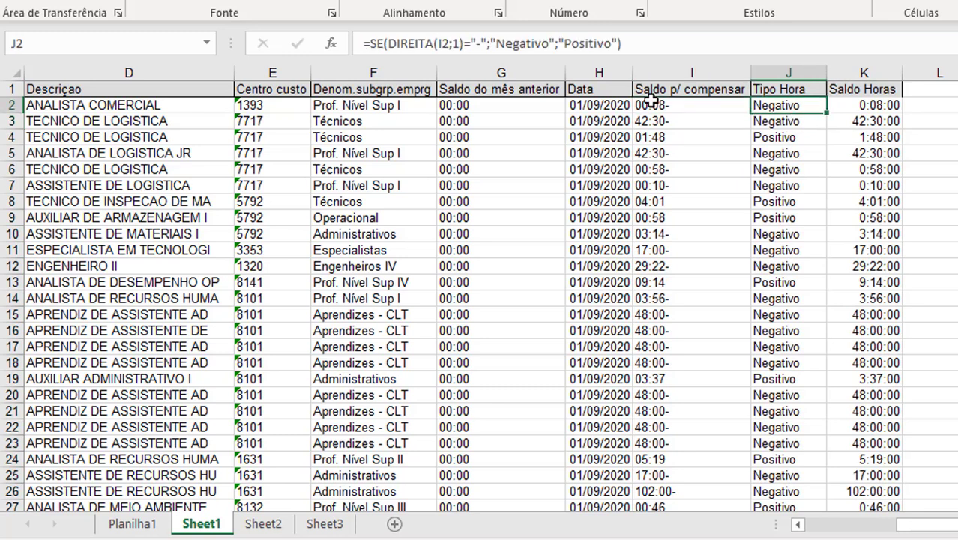
pyautogui.press('Right')
pyautogui.press('Up')
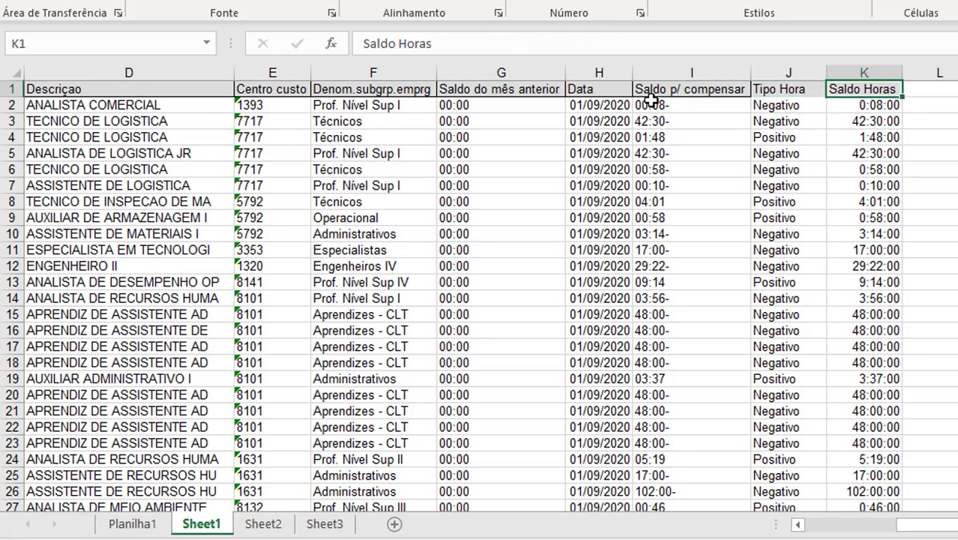
pyautogui.hotkey('ctrl', 'Home')
pyautogui.click(132, 523)
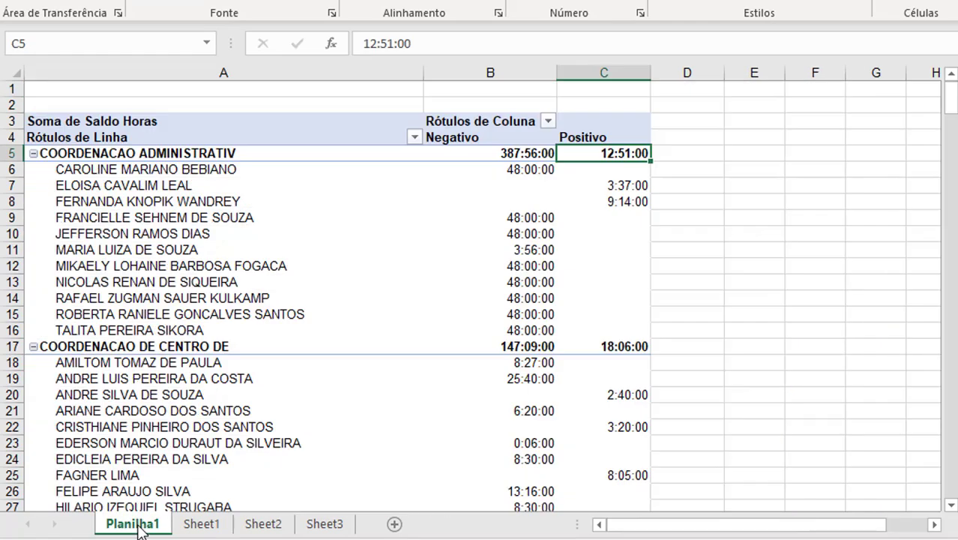